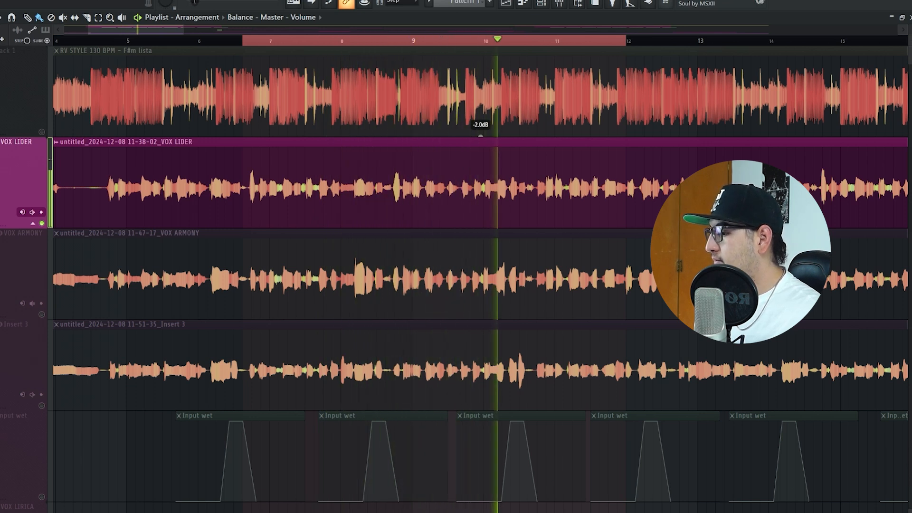
# Step: Stop playback, open the CLA-2A Stereo compressor on the VOX LIDER mixer track, and close the mixer
pyautogui.press('space')
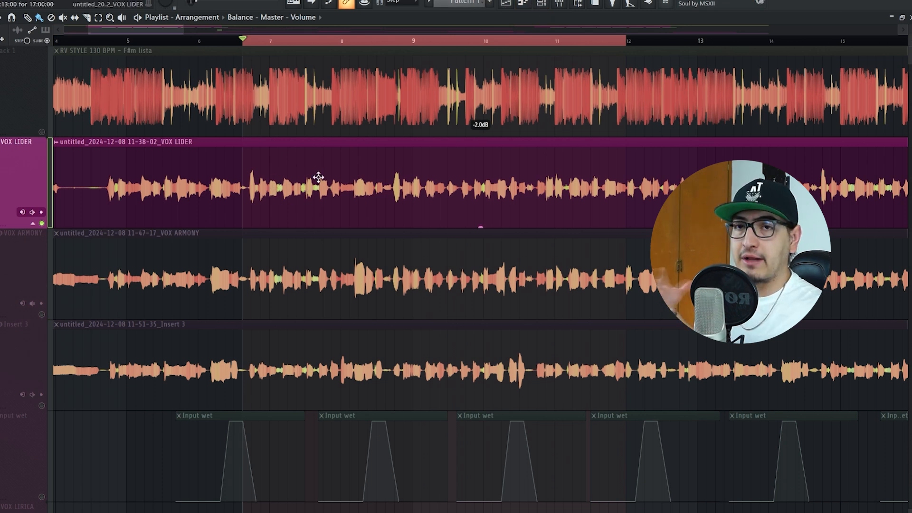
pyautogui.click(559, 4)
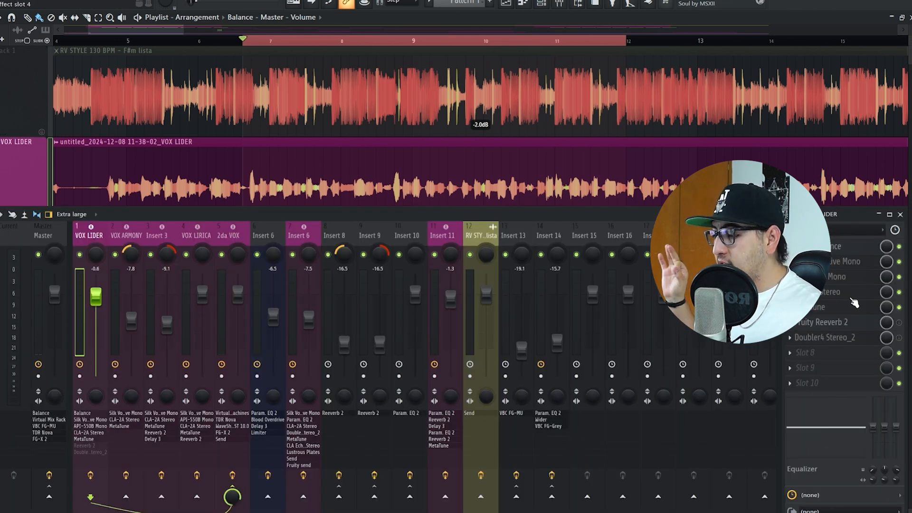
pyautogui.click(850, 295)
pyautogui.click(900, 214)
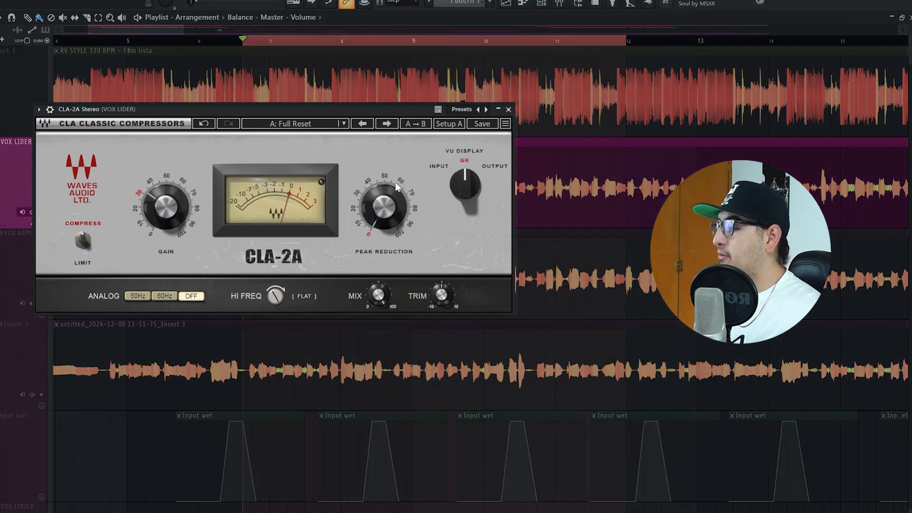
# Step: Try the CLA-2A's Peak Reduction and return it to 0, and try Hi Freq at 100 and 0
pyautogui.moveTo(385, 227); pyautogui.dragTo(220, 219)
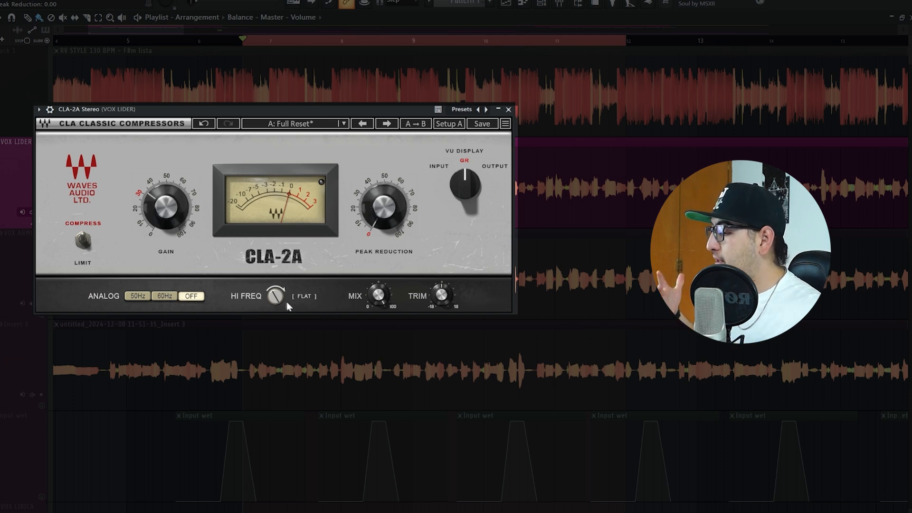
pyautogui.moveTo(277, 299)
pyautogui.mouseDown()
pyautogui.moveTo(277, 323)
pyautogui.moveTo(277, 298)
pyautogui.mouseUp()
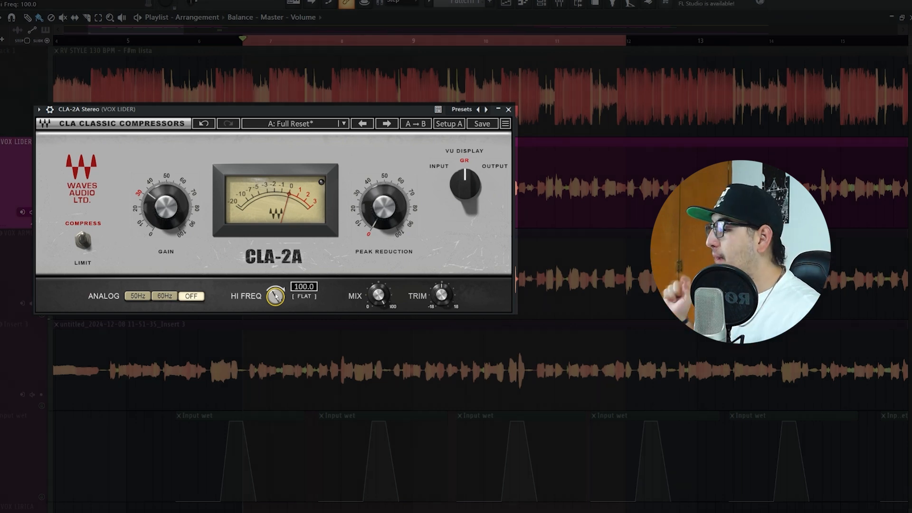
pyautogui.moveTo(275, 296); pyautogui.dragTo(276, 330)
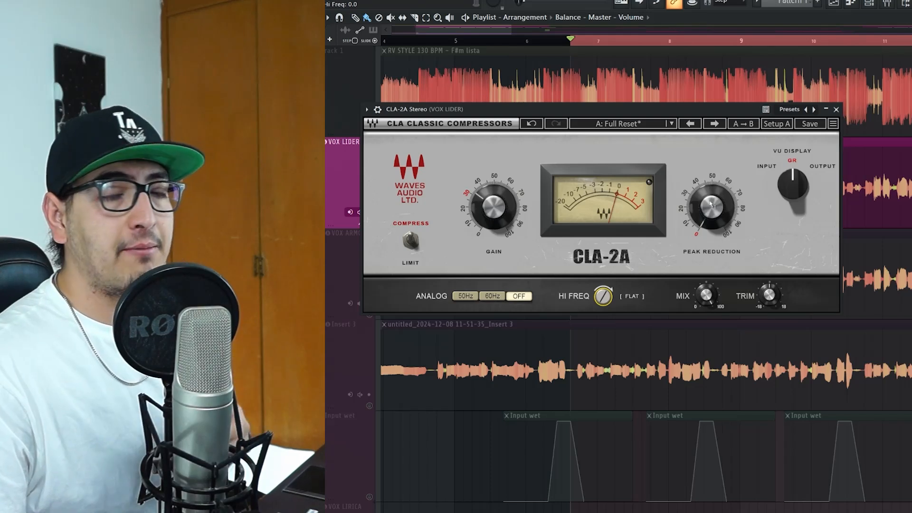
pyautogui.moveTo(711, 204)
pyautogui.mouseDown()
pyautogui.moveTo(711, 192)
pyautogui.moveTo(711, 209)
pyautogui.mouseUp()
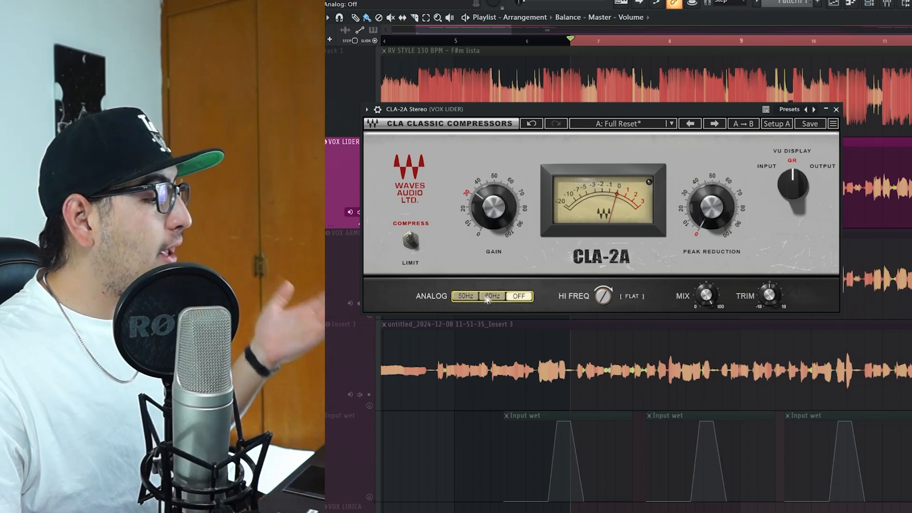
# Step: Compare the compressor's 50Hz, 60Hz and Off analog modes, finishing on 60Hz
pyautogui.click(470, 297)
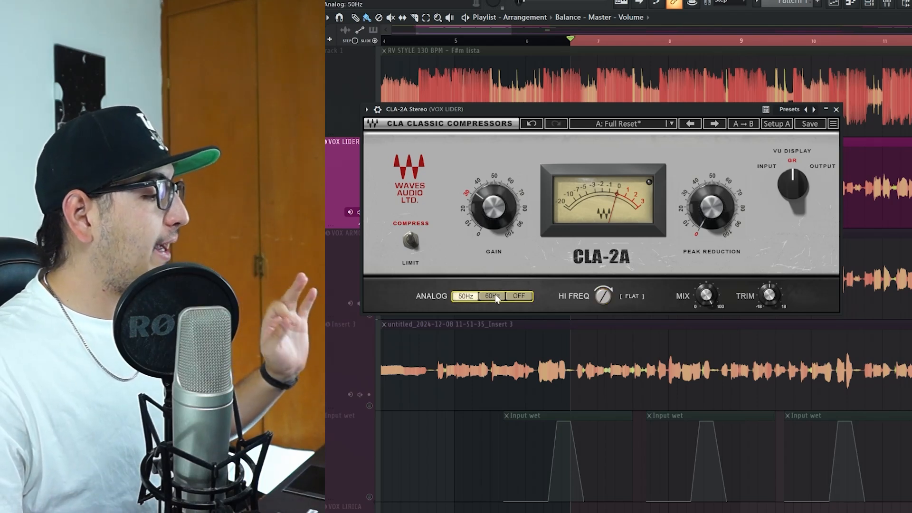
pyautogui.click(494, 297)
pyautogui.click(527, 299)
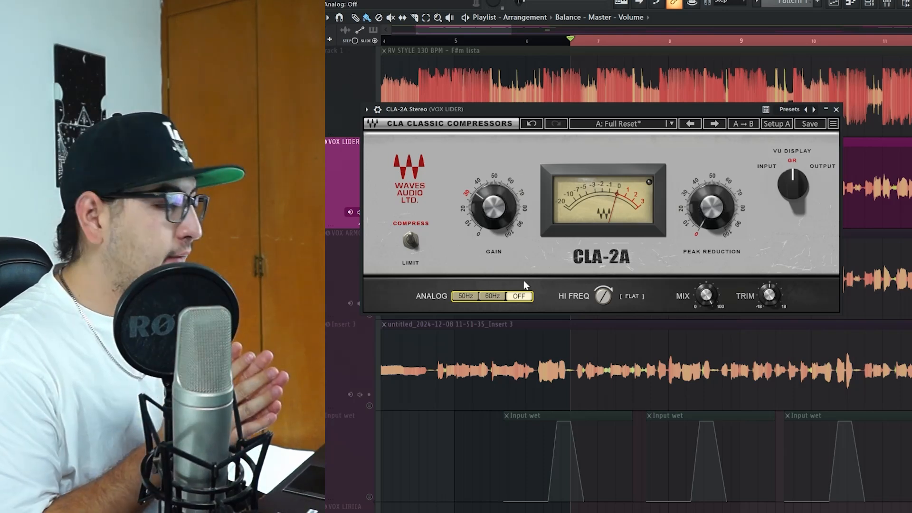
pyautogui.click(493, 296)
pyautogui.click(465, 298)
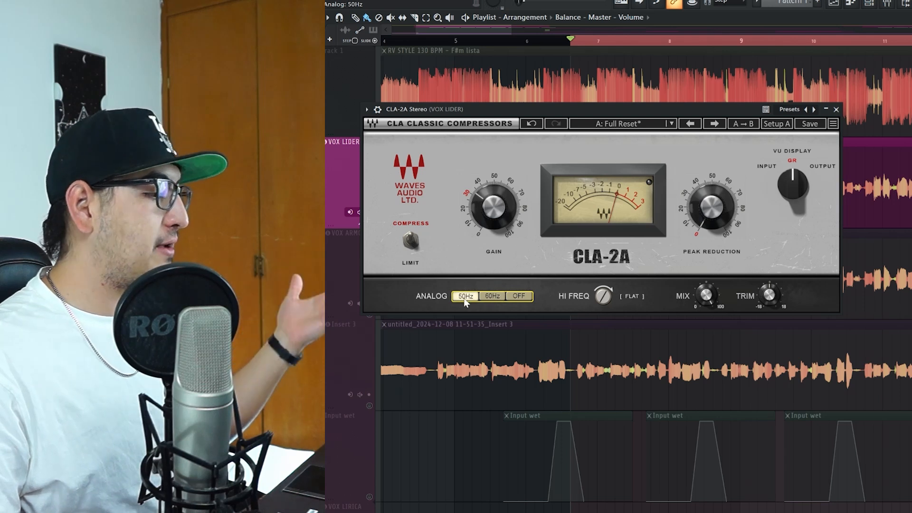
pyautogui.click(496, 297)
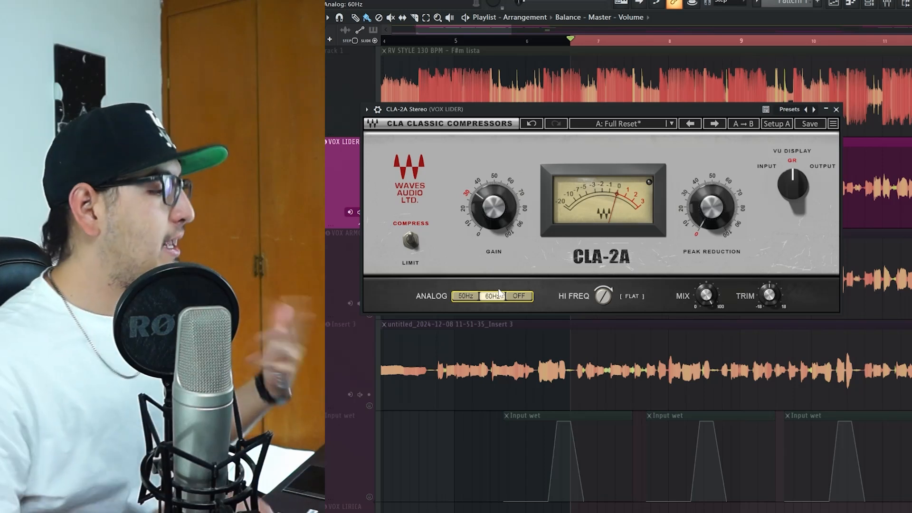
pyautogui.click(475, 298)
pyautogui.click(480, 297)
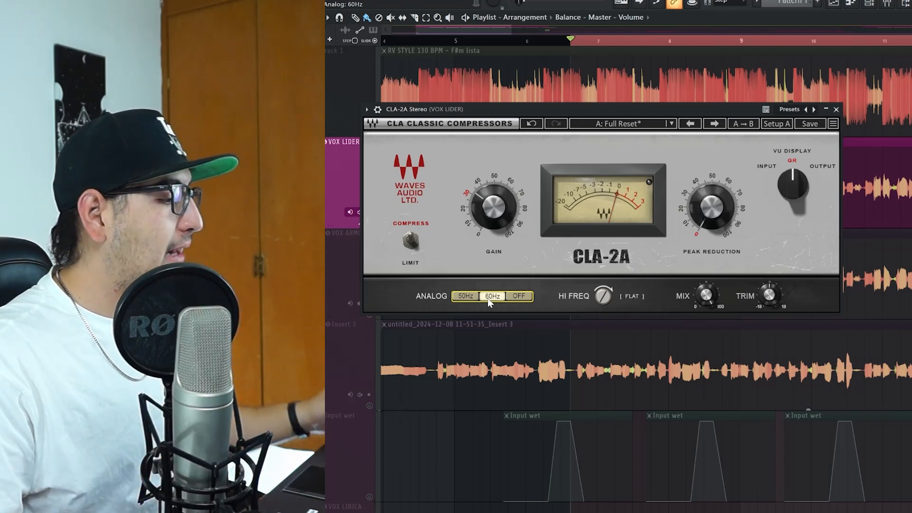
pyautogui.click(464, 297)
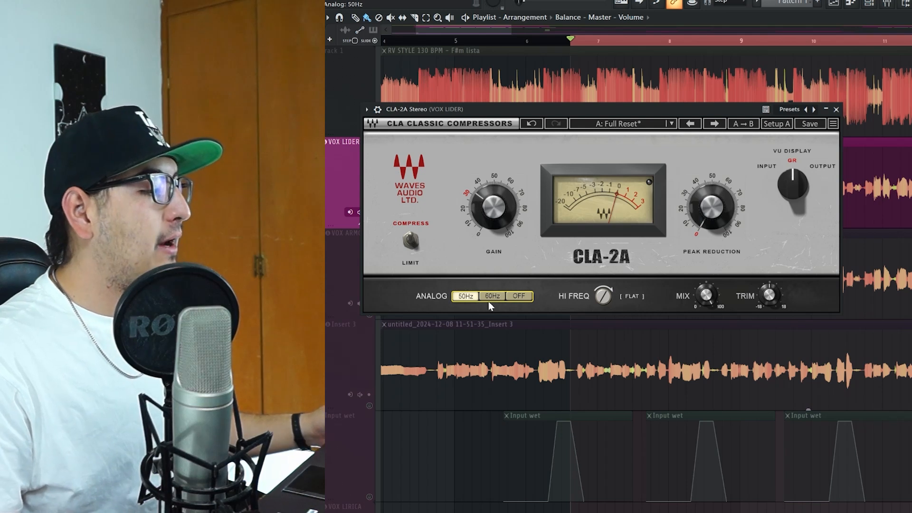
pyautogui.click(493, 298)
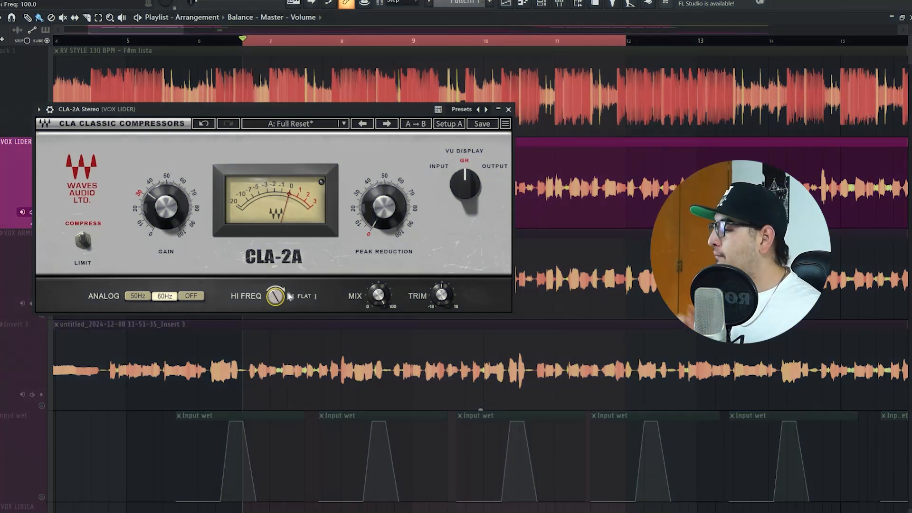
# Step: Raise the Peak Reduction to 48 and compare the vocal during playback with the compressor bypassed and enabled
pyautogui.moveTo(384, 206)
pyautogui.mouseDown()
pyautogui.moveTo(384, 188)
pyautogui.moveTo(387, 205)
pyautogui.mouseUp()
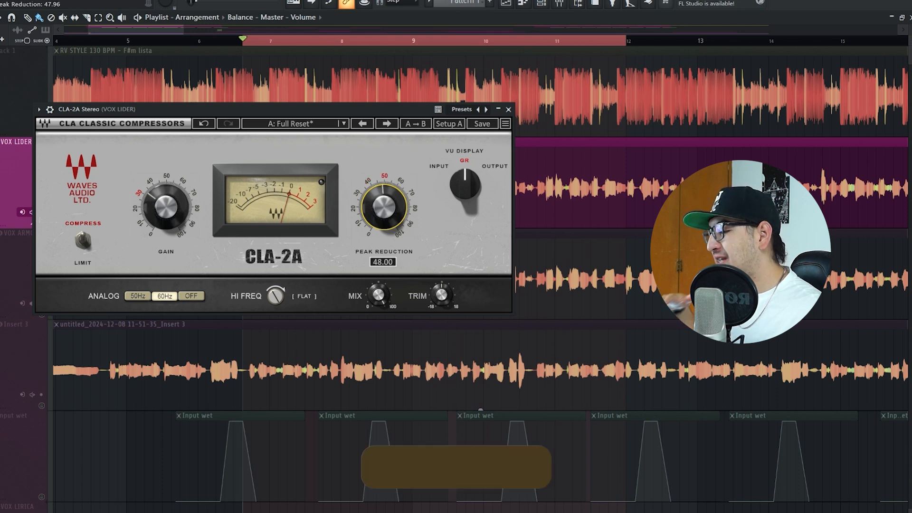
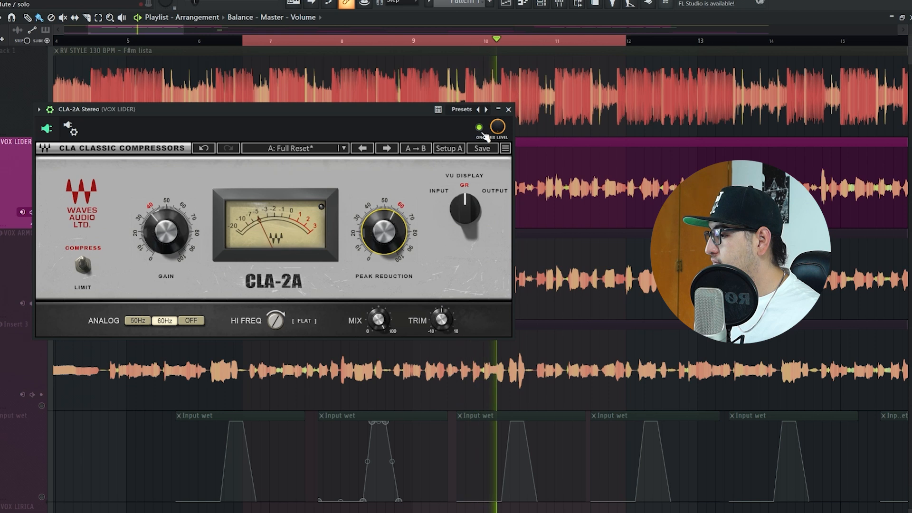
pyautogui.press('space')
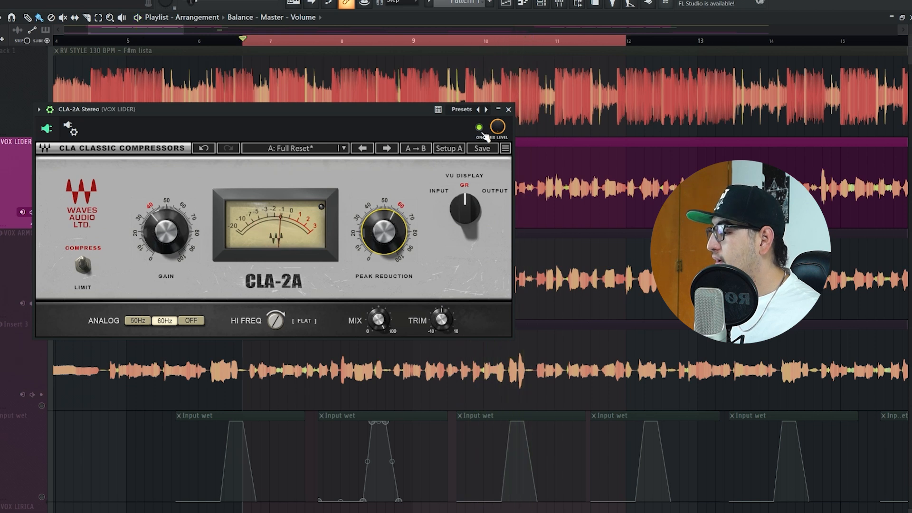
pyautogui.click(483, 134)
pyautogui.press('space')
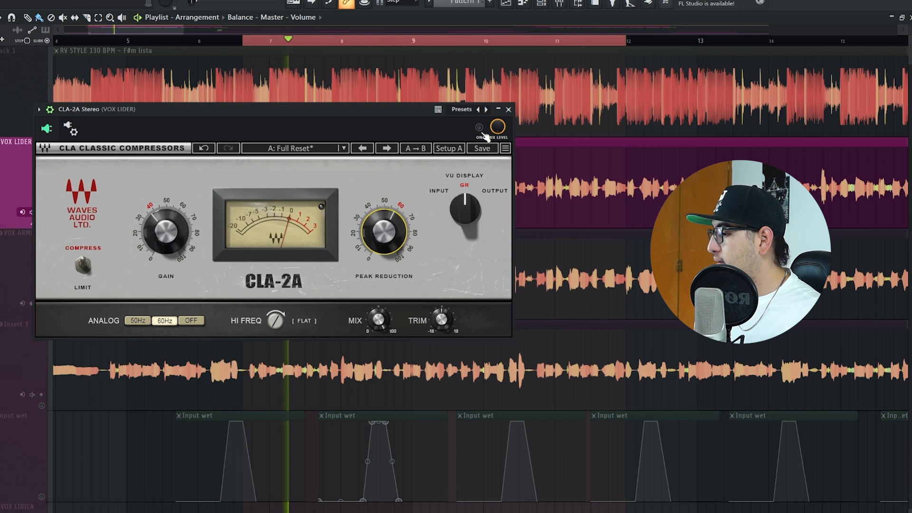
pyautogui.click(484, 134)
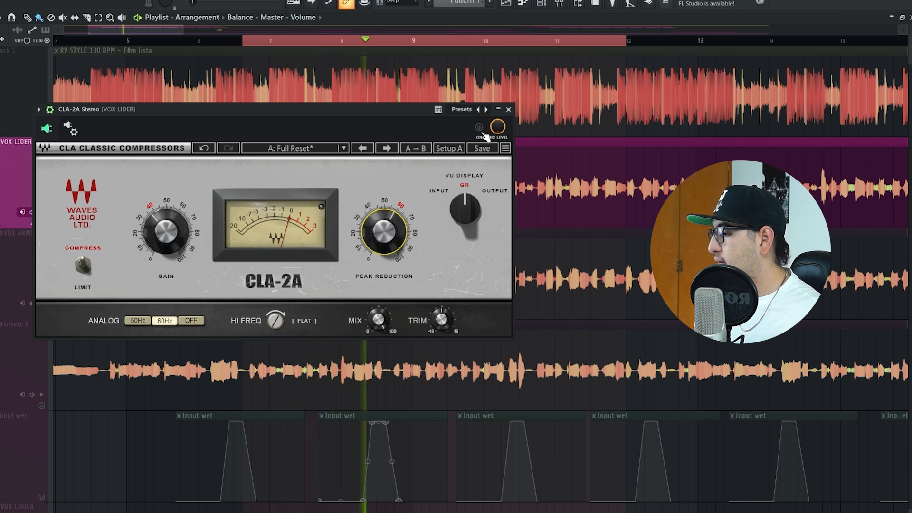
# Step: Set the compressor's gain to 38.80 and compare the vocal during playback with the CLA-2A off and on
pyautogui.moveTo(166, 232); pyautogui.dragTo(166, 228)
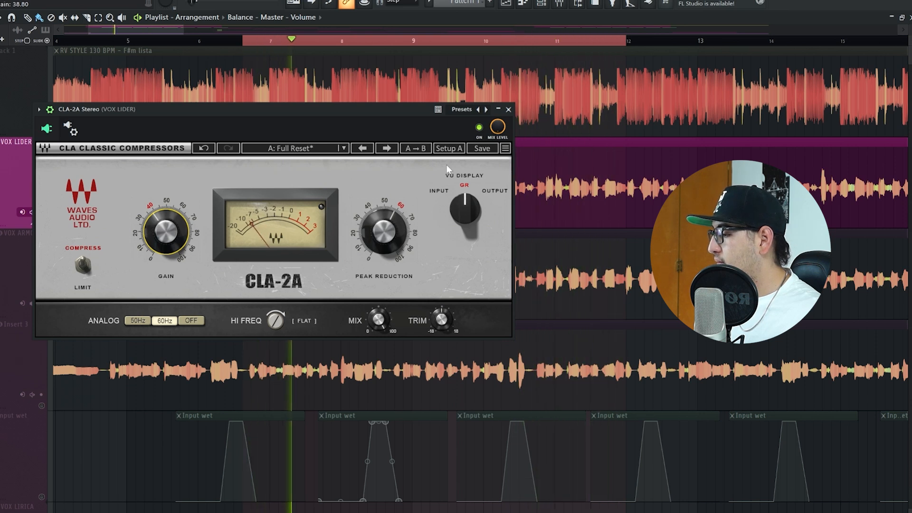
pyautogui.moveTo(280, 325)
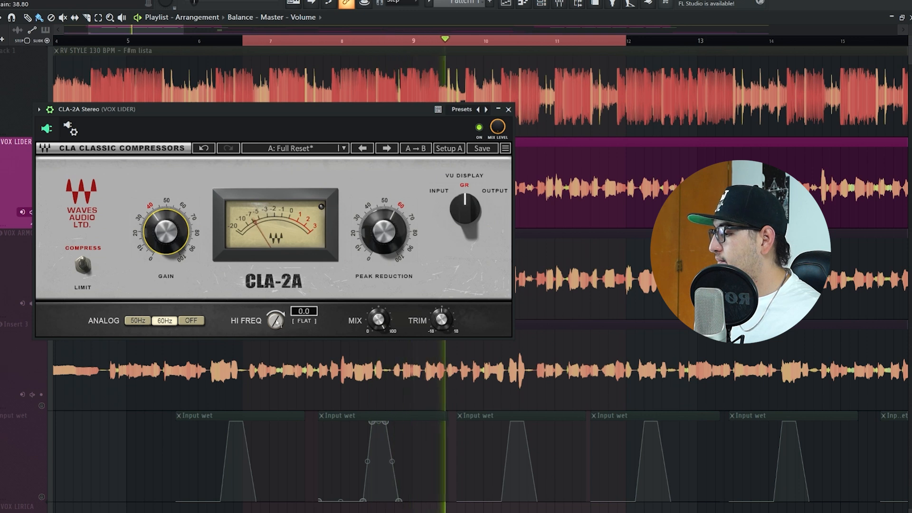
pyautogui.click(480, 128)
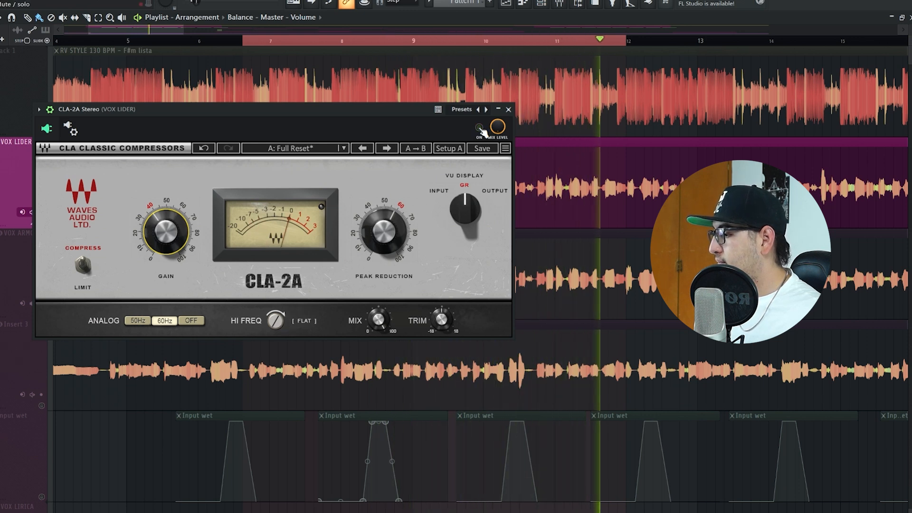
pyautogui.press('space')
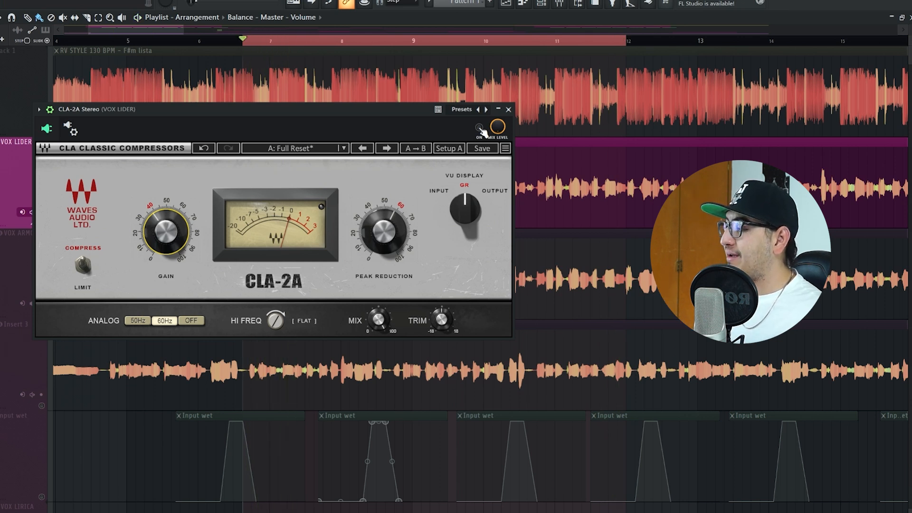
pyautogui.press('space')
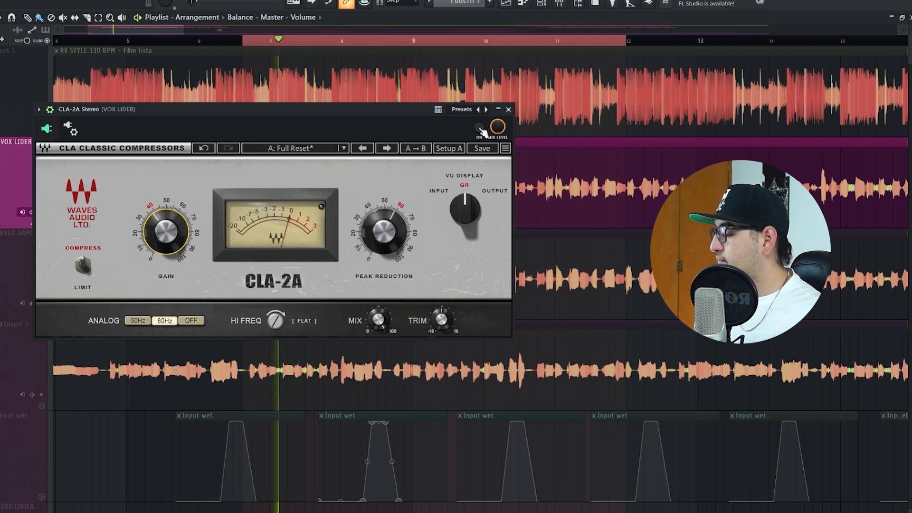
pyautogui.click(480, 128)
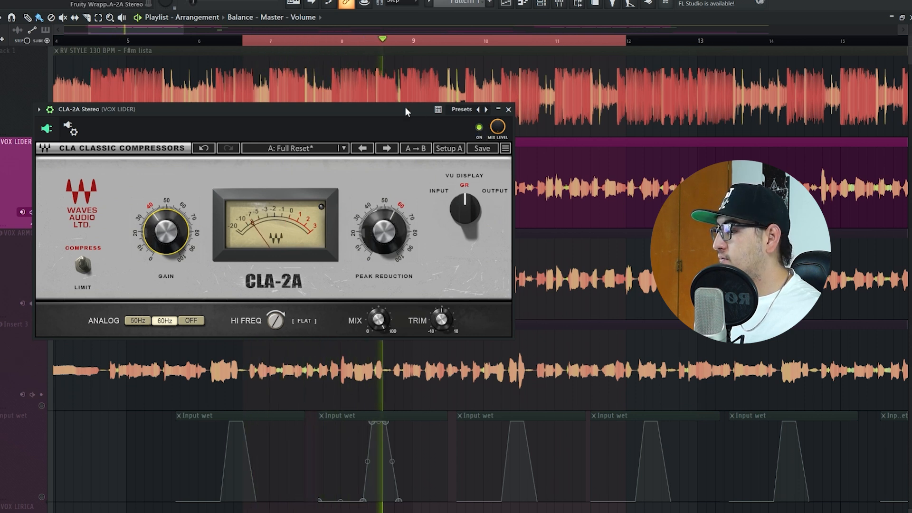
pyautogui.press('space')
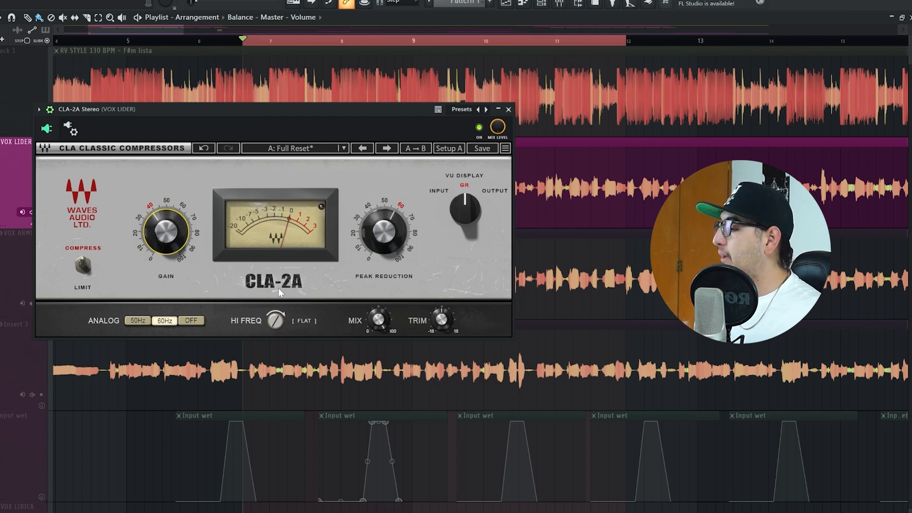
# Step: Try the compressor's Hi Freq control at about 14 and 100, returning it to 0 each time
pyautogui.click(275, 325)
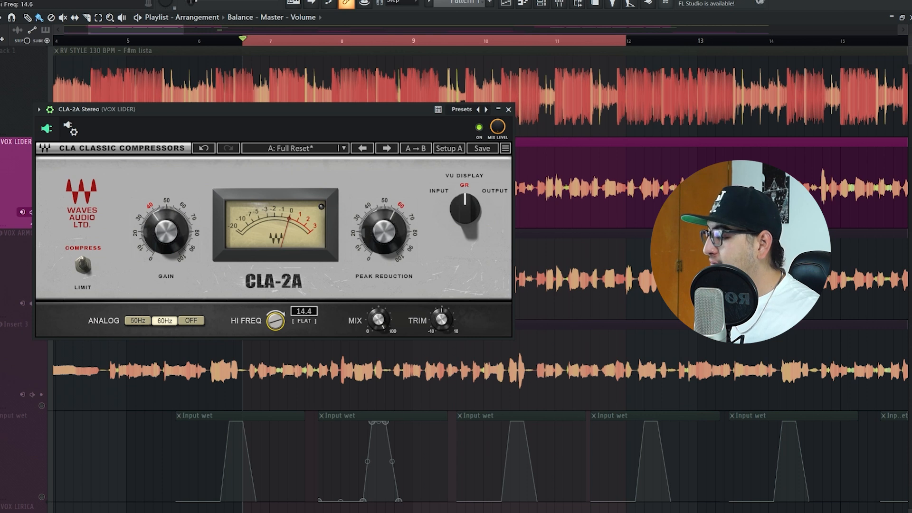
pyautogui.moveTo(275, 313)
pyautogui.mouseDown()
pyautogui.moveTo(276, 302)
pyautogui.moveTo(276, 326)
pyautogui.mouseUp()
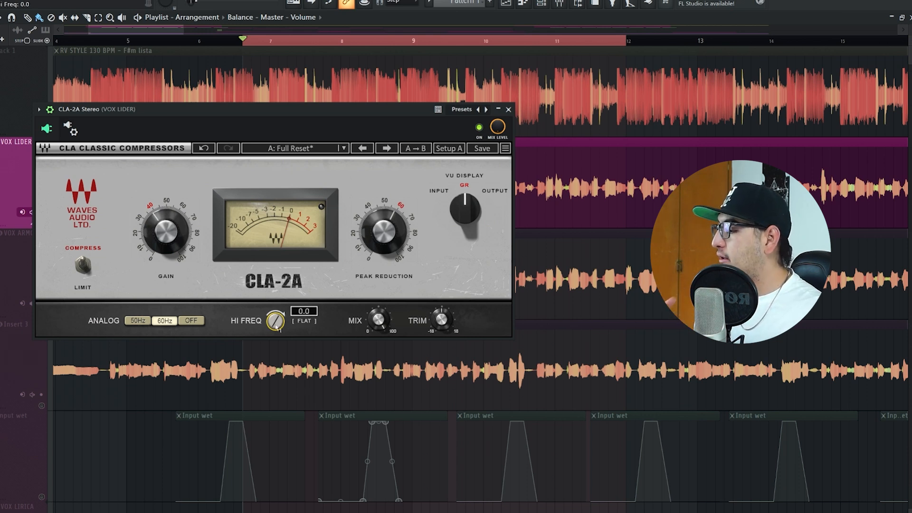
pyautogui.moveTo(277, 327)
pyautogui.mouseDown()
pyautogui.moveTo(277, 300)
pyautogui.moveTo(277, 326)
pyautogui.mouseUp()
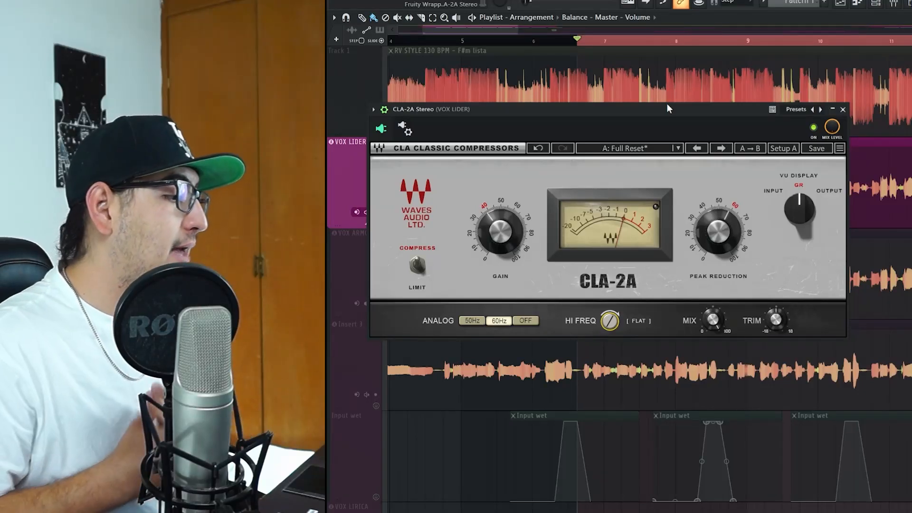
pyautogui.click(610, 320)
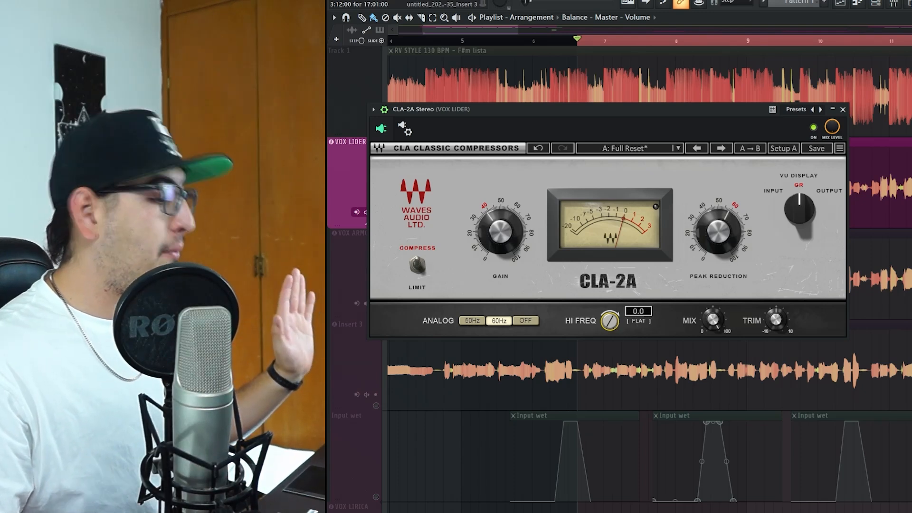
pyautogui.scroll(5, 615, 327)
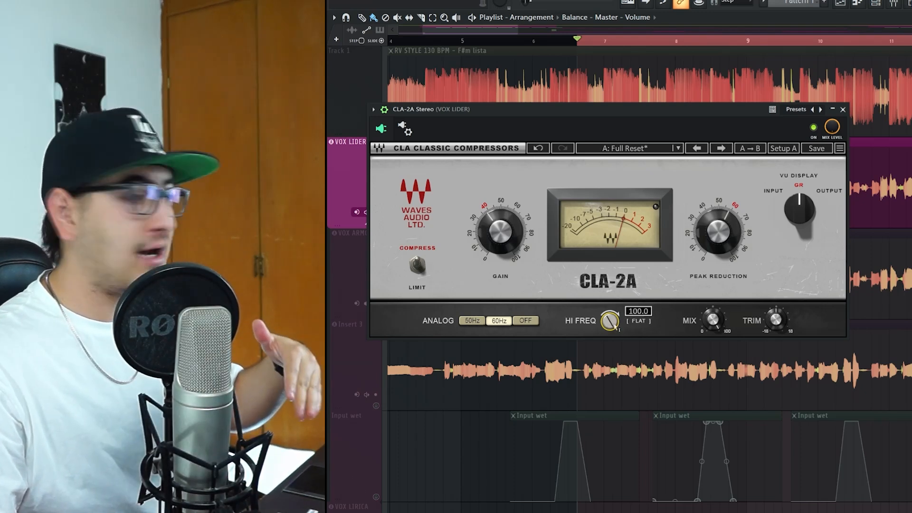
pyautogui.moveTo(615, 327)
pyautogui.mouseDown()
pyautogui.moveTo(616, 394)
pyautogui.moveTo(617, 327)
pyautogui.mouseUp()
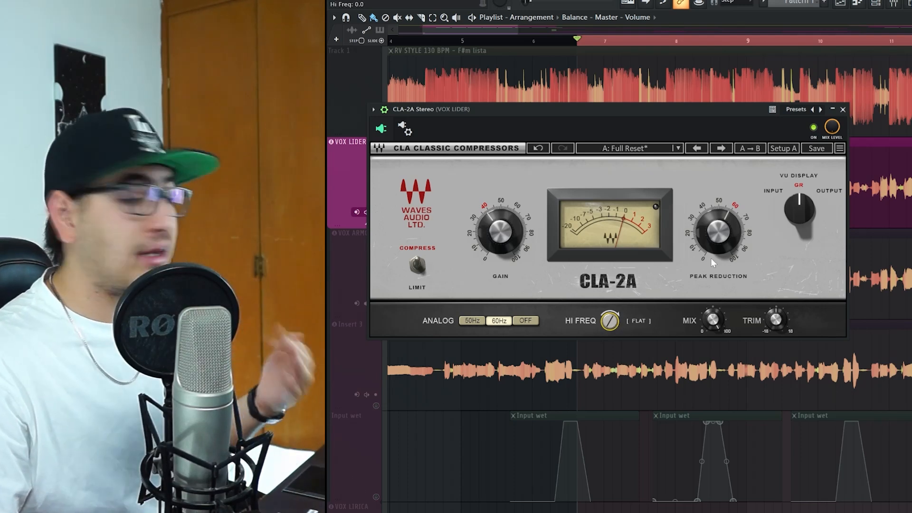
pyautogui.moveTo(612, 324)
# Step: Play the vocal, set the compressor's Hi Freq to 16.4, and adjust the Peak Reduction slightly
pyautogui.press('space')
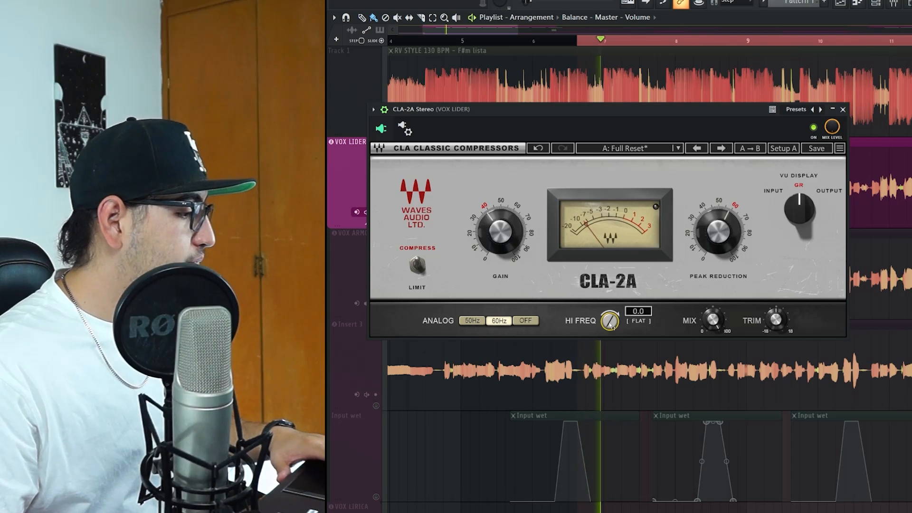
pyautogui.moveTo(612, 325); pyautogui.dragTo(612, 315)
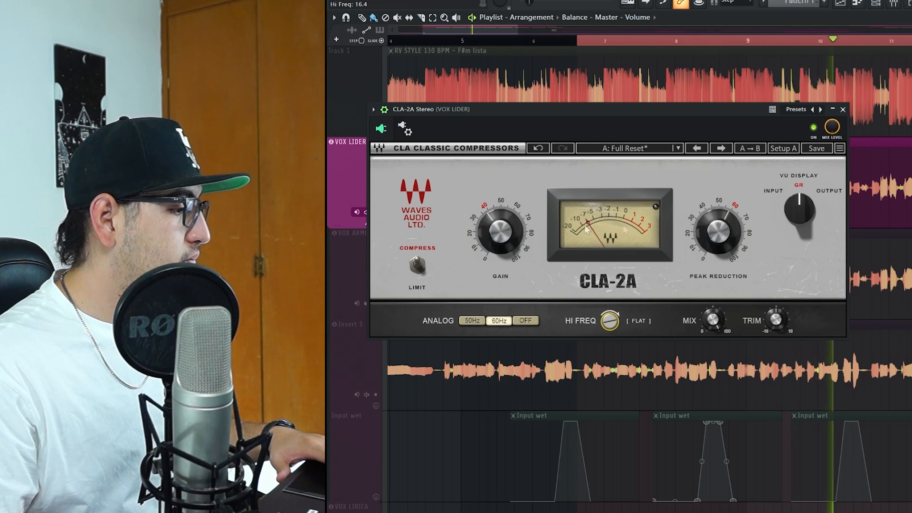
pyautogui.moveTo(722, 233); pyautogui.dragTo(722, 235)
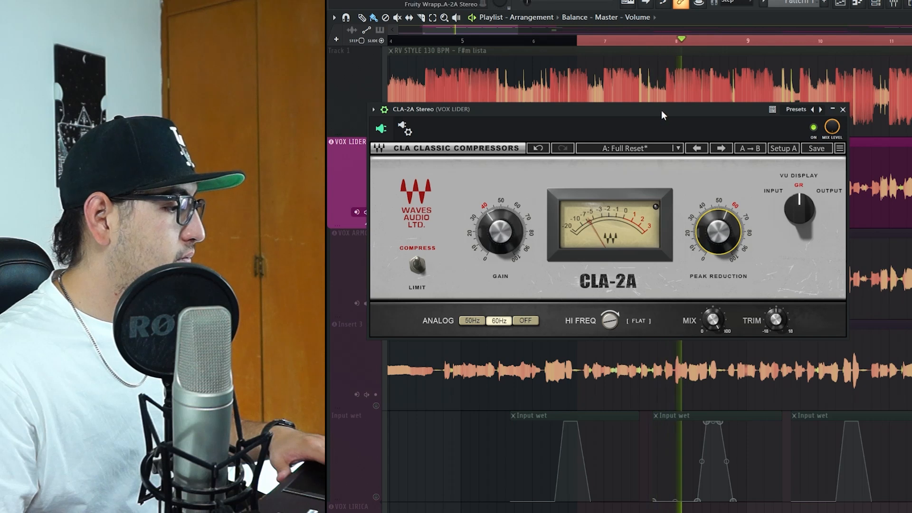
# Step: Try the vocal compressor's Analog setting at 50Hz, set it to Off, and adjust the Hi Freq control
pyautogui.press('space')
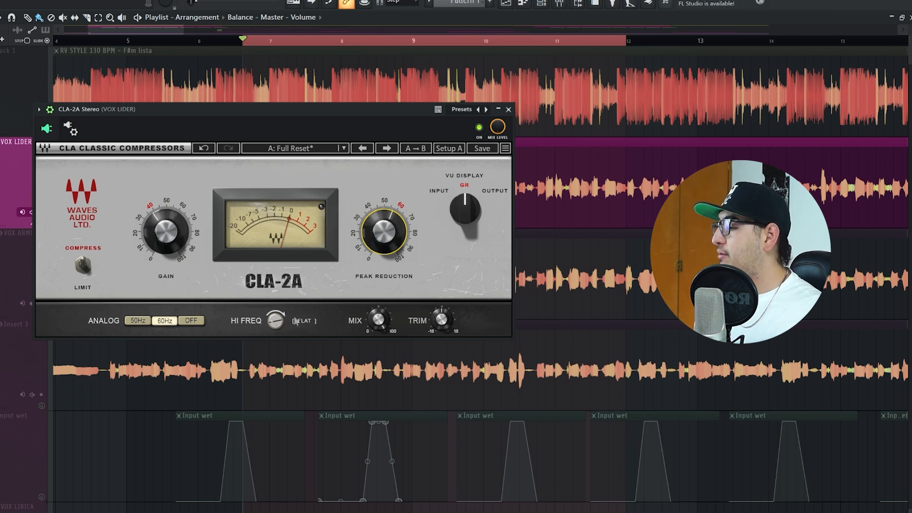
pyautogui.click(137, 323)
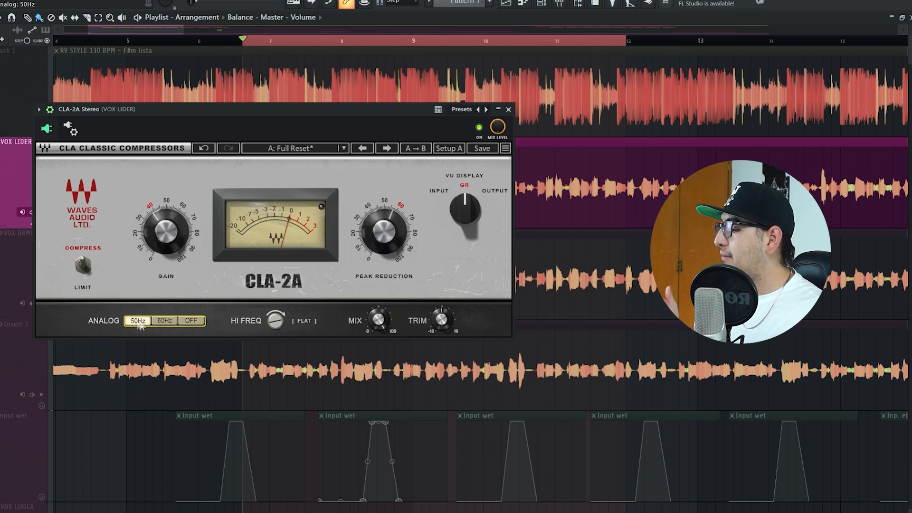
pyautogui.click(191, 321)
pyautogui.moveTo(276, 317); pyautogui.dragTo(275, 320)
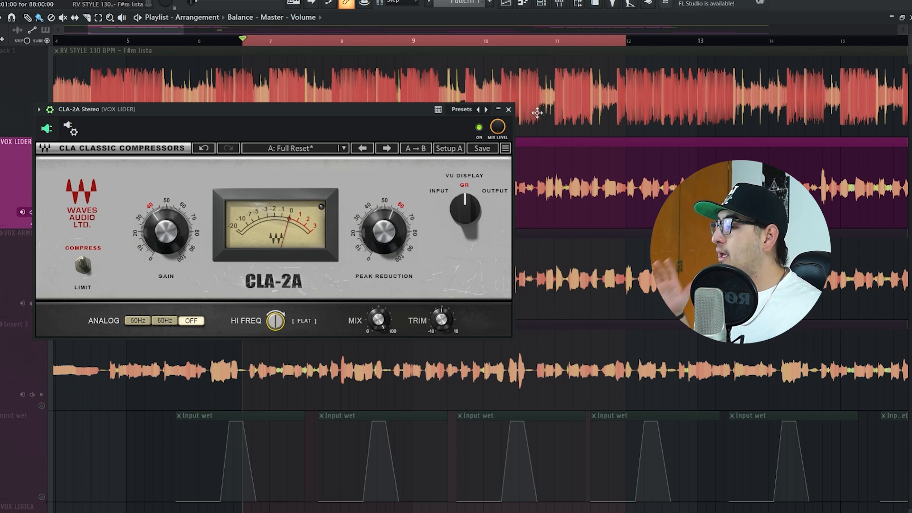
# Step: Close the vocal's compressor window and unmute the beat's playlist track
pyautogui.click(509, 109)
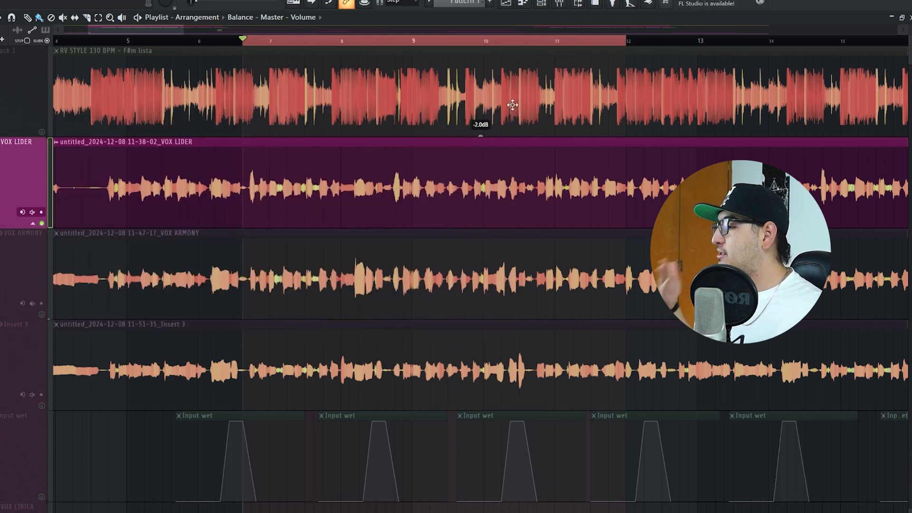
pyautogui.click(43, 132)
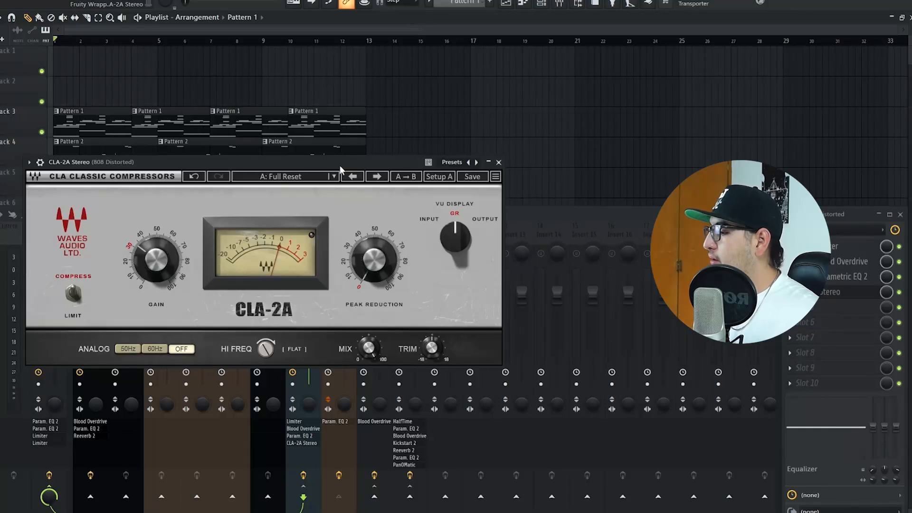
# Step: Unsolo the 808 Distorted mixer channel, bypass its CLA-2A, and play the full beat for reference
pyautogui.click(499, 162)
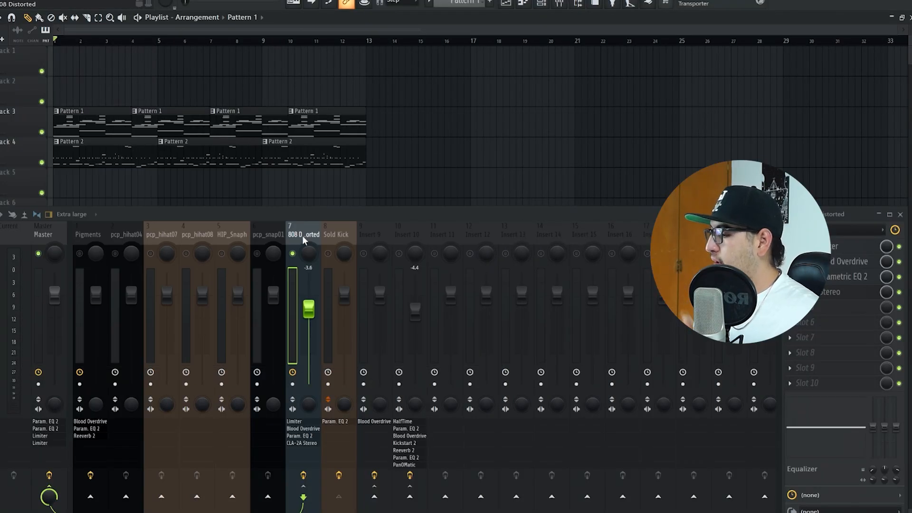
pyautogui.rightClick(296, 253)
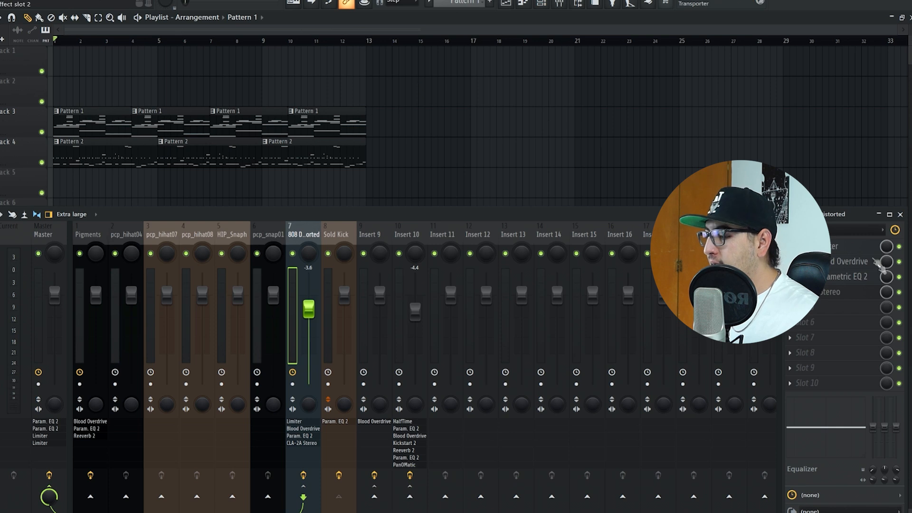
pyautogui.click(899, 292)
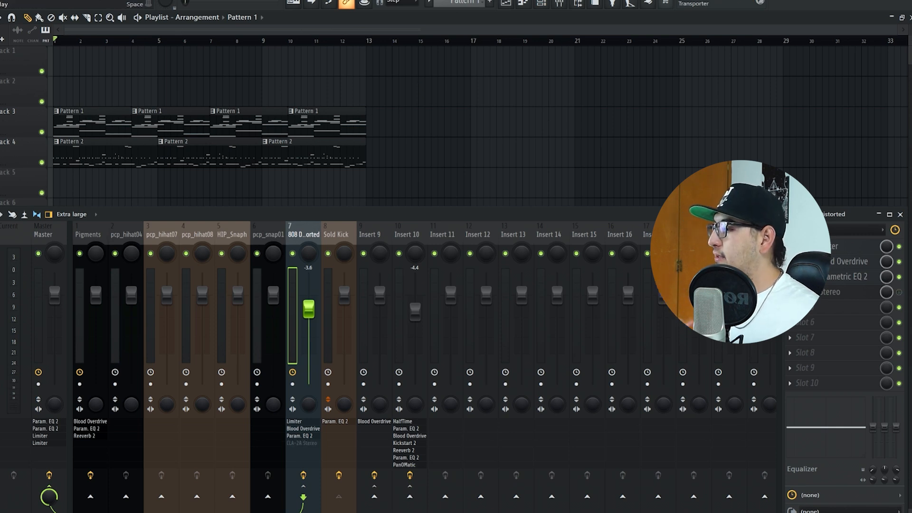
pyautogui.press('space')
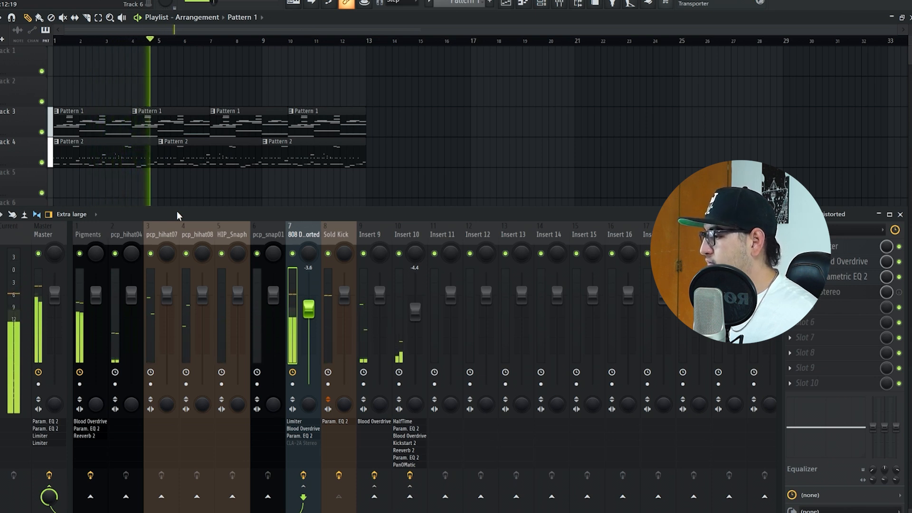
pyautogui.press('space')
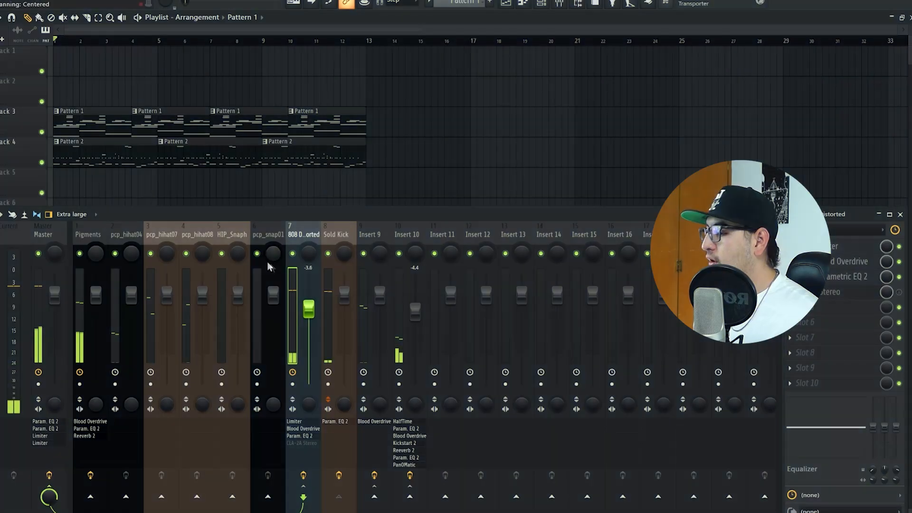
# Step: Solo the 808 Distorted channel, re-enable its CLA-2A, and open the compressor window clear of the mixer channels
pyautogui.rightClick(295, 249)
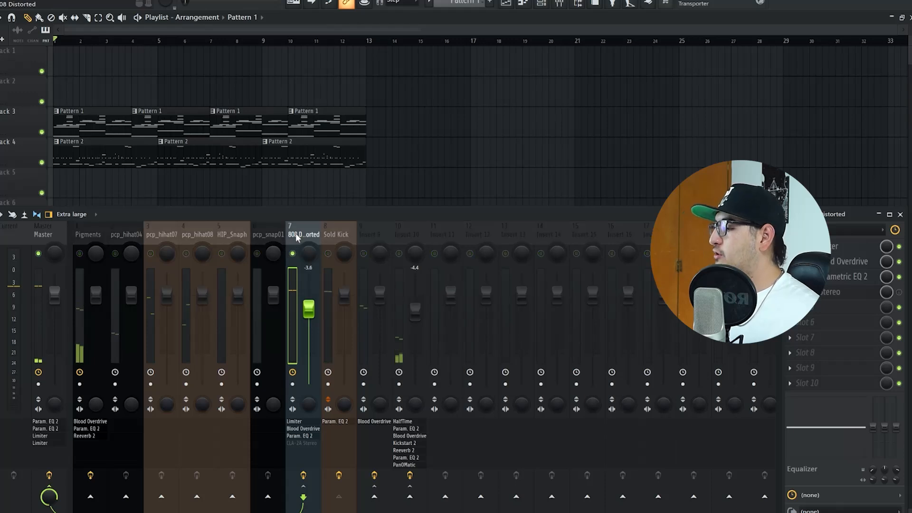
pyautogui.click(854, 297)
pyautogui.click(900, 292)
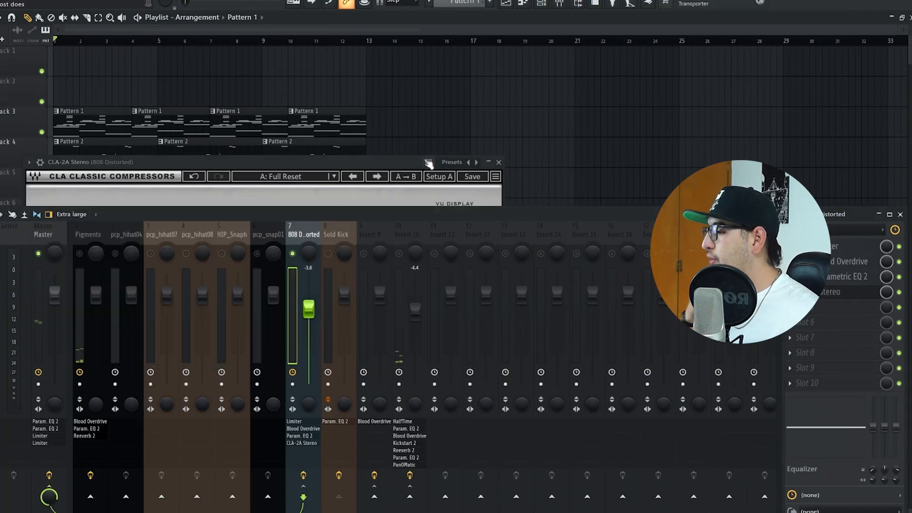
pyautogui.click(349, 160)
pyautogui.moveTo(350, 162); pyautogui.dragTo(341, 51)
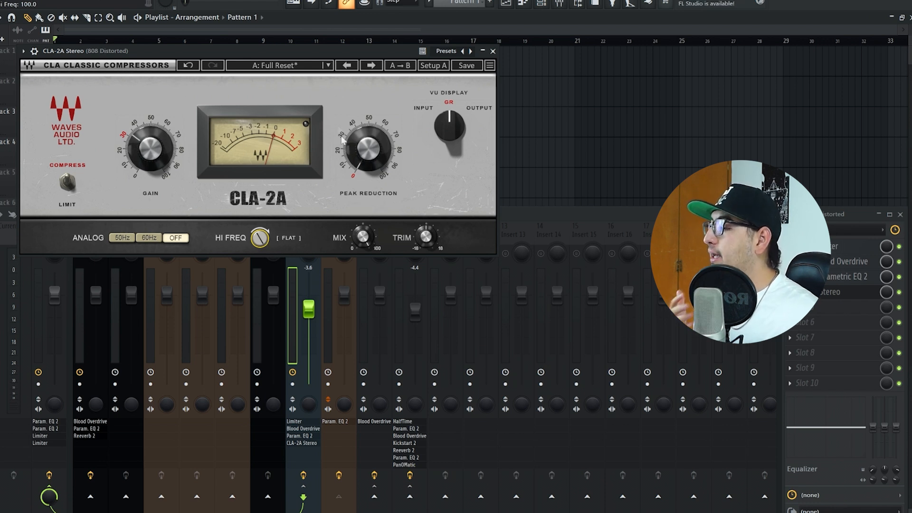
# Step: During playback, set the 808 compressor's Peak Reduction to about 40 and gain to 38.16, and compare it with the compressor bypassed
pyautogui.press('space')
pyautogui.moveTo(356, 176); pyautogui.dragTo(356, 149)
pyautogui.moveTo(363, 204); pyautogui.dragTo(363, 206)
pyautogui.moveTo(132, 153); pyautogui.dragTo(133, 145)
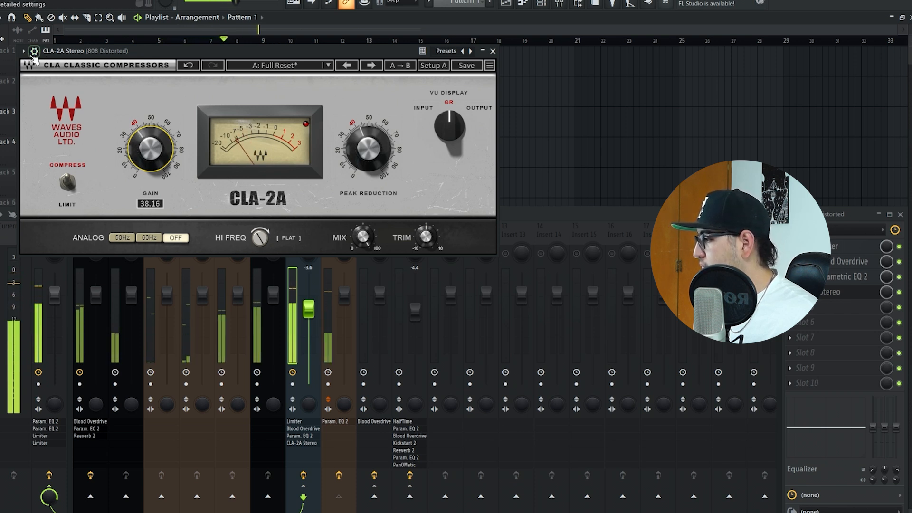
pyautogui.click(35, 51)
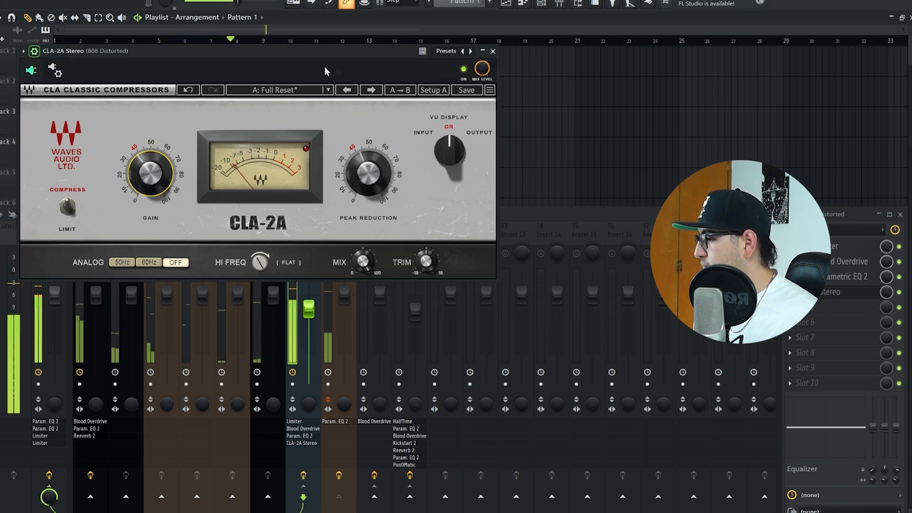
pyautogui.click(463, 70)
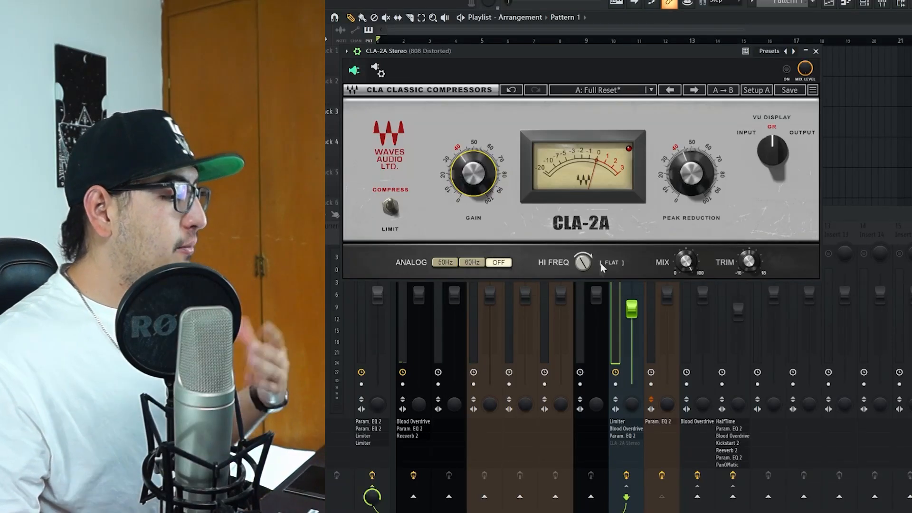
# Step: Play the 808 with the compressor enabled, lower Hi Freq through 76.3 and 12.6, set the gain to 37.56, and compare against bypass
pyautogui.moveTo(589, 260)
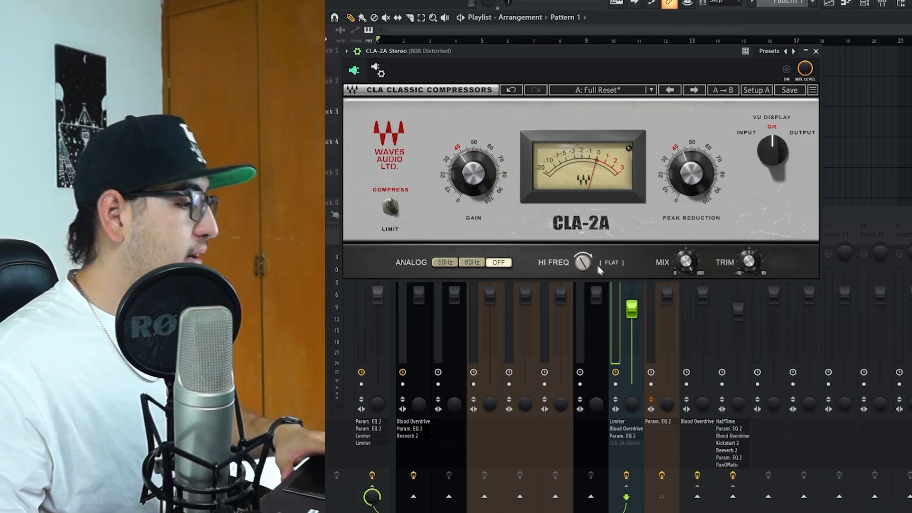
pyautogui.press('space')
pyautogui.moveTo(584, 263); pyautogui.dragTo(584, 282)
pyautogui.click(786, 70)
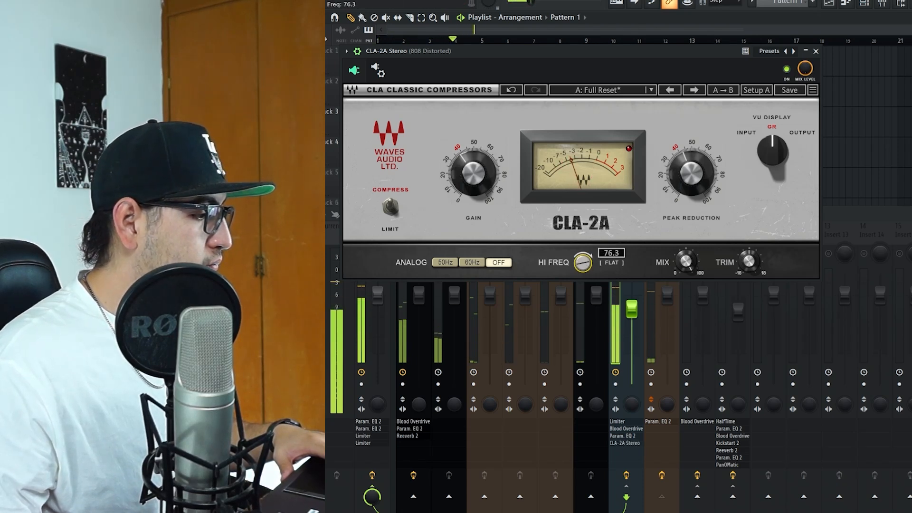
pyautogui.moveTo(584, 295); pyautogui.dragTo(584, 313)
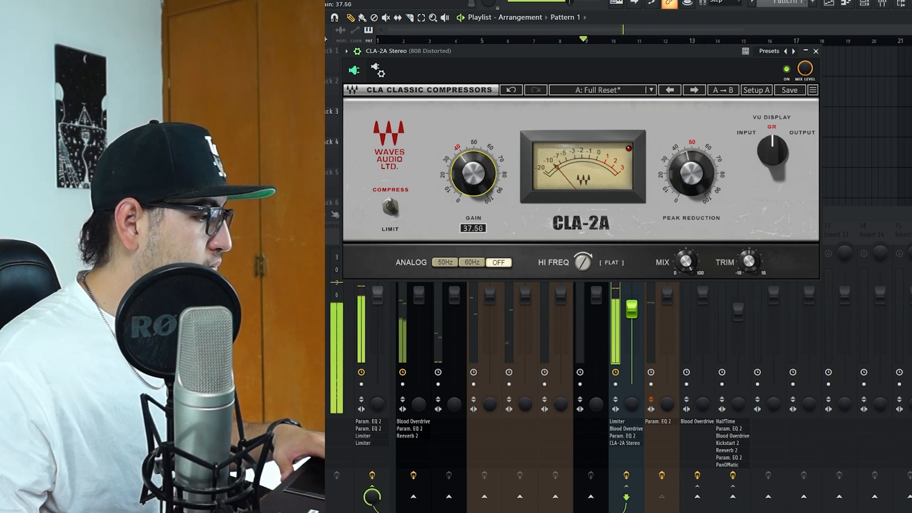
pyautogui.moveTo(474, 174); pyautogui.dragTo(474, 173)
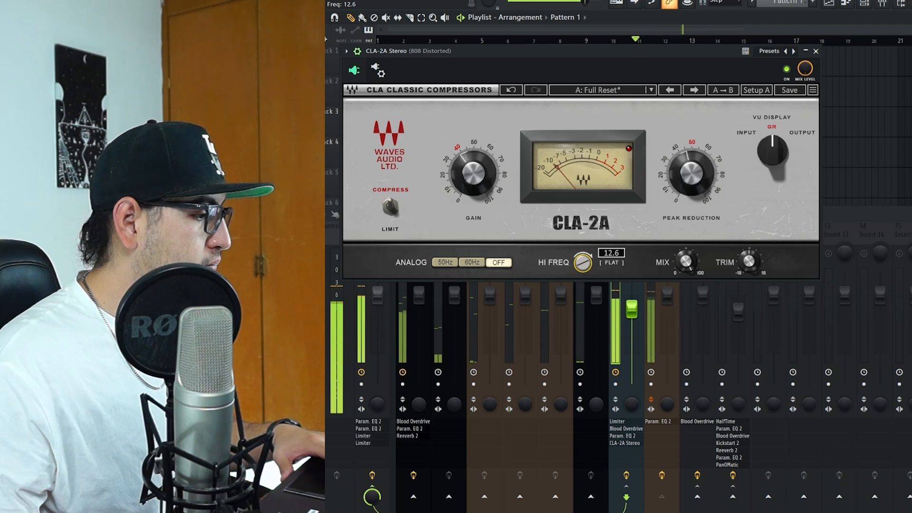
pyautogui.click(787, 72)
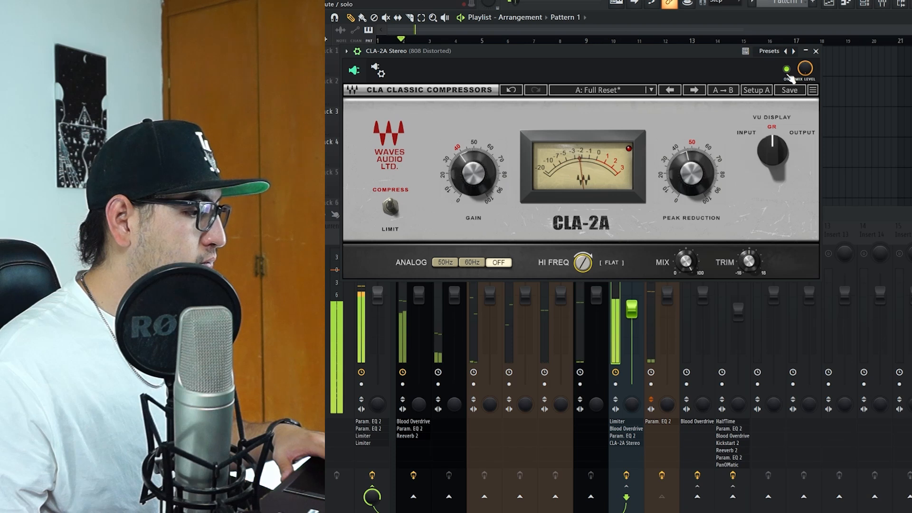
# Step: Set the 808 compressor's Peak Reduction to 42 and gain to 35.56, and compare the sound with it bypassed and enabled
pyautogui.moveTo(710, 170); pyautogui.dragTo(710, 173)
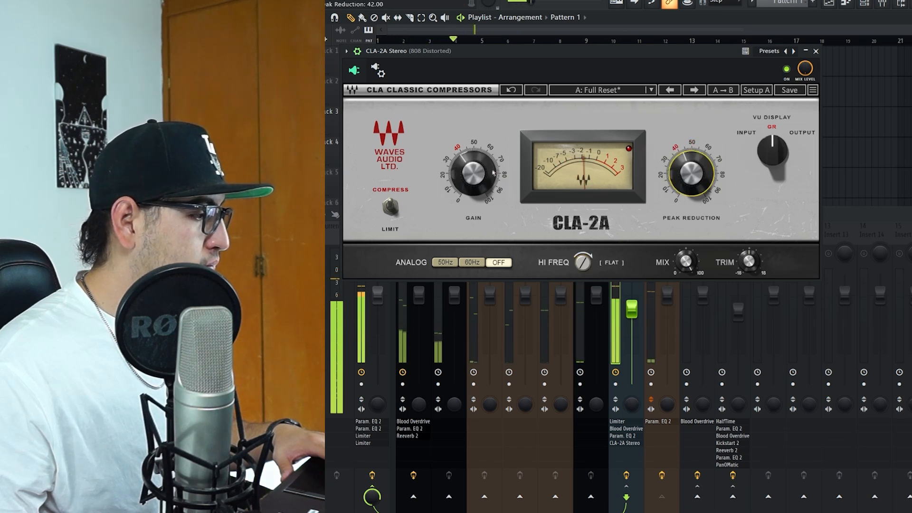
pyautogui.moveTo(474, 172); pyautogui.dragTo(474, 176)
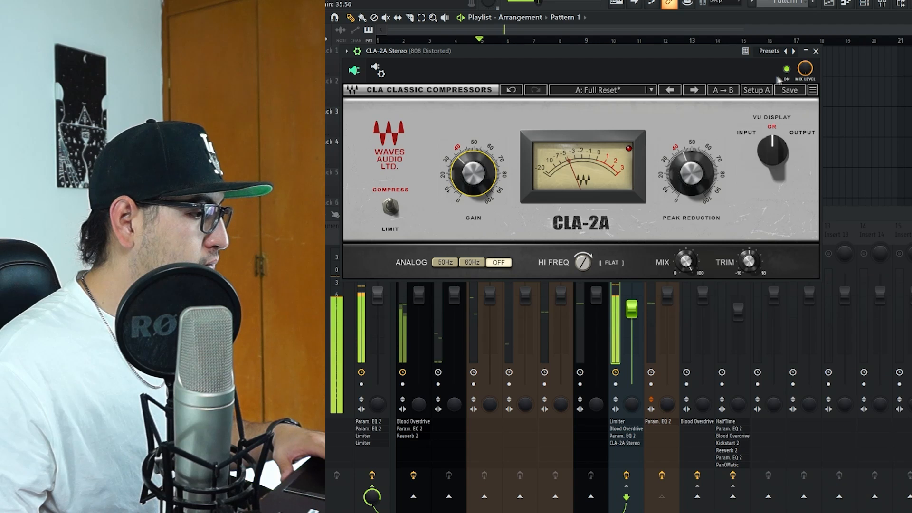
pyautogui.click(787, 69)
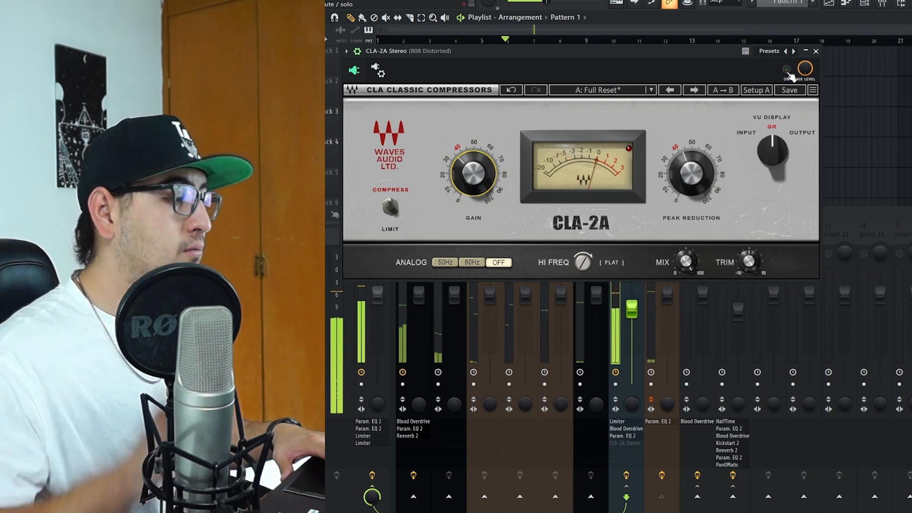
pyautogui.click(787, 69)
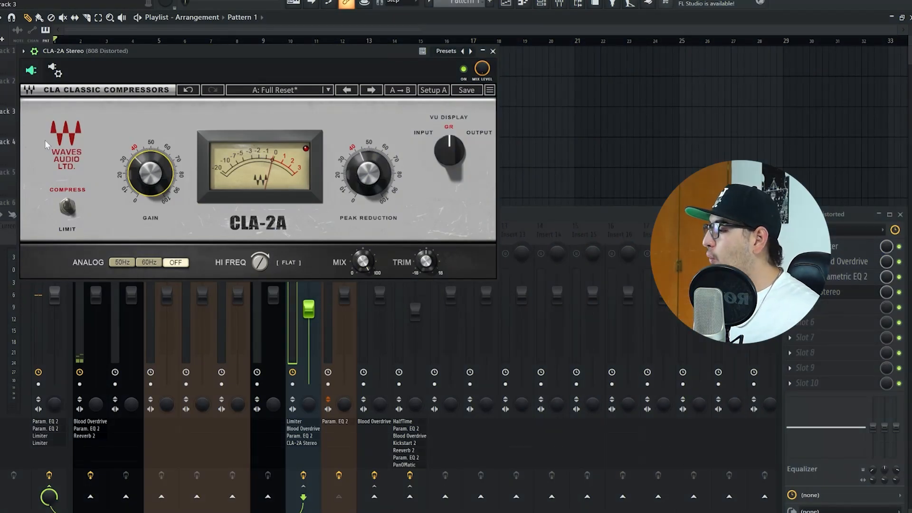
# Step: Set Analog to 60Hz after trying 50Hz, set Peak Reduction to 42.24, and compare the 808 with the compressor bypassed
pyautogui.click(130, 263)
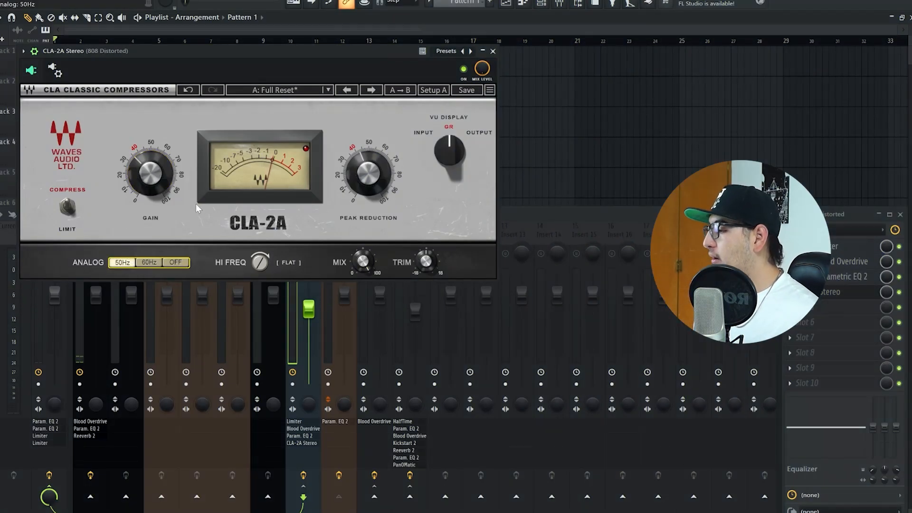
pyautogui.click(150, 264)
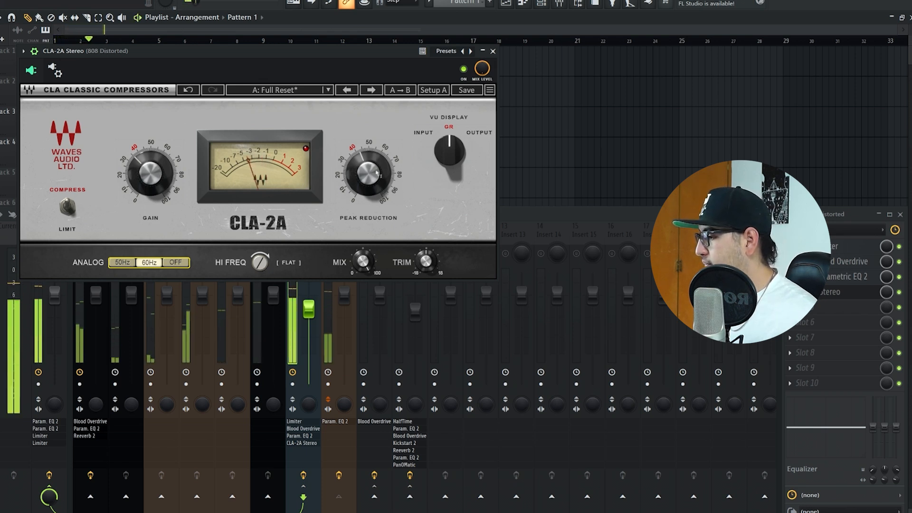
pyautogui.moveTo(369, 173)
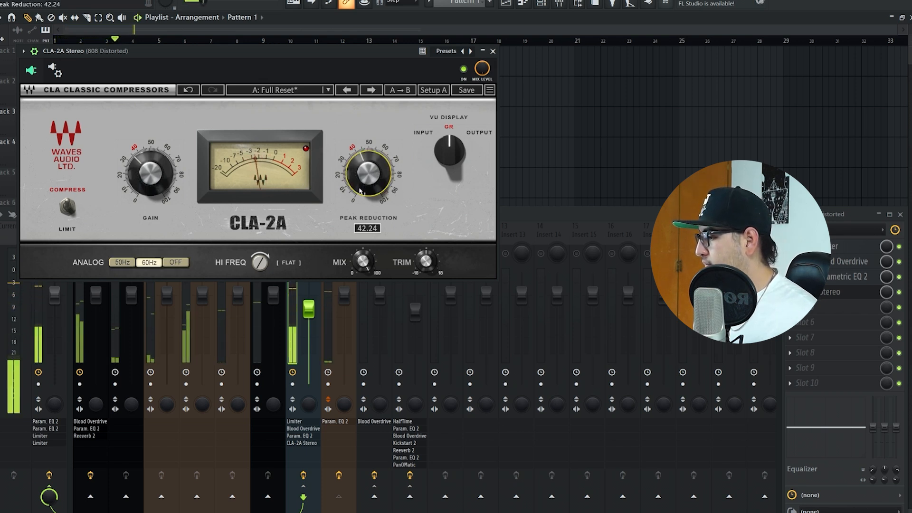
pyautogui.click(464, 69)
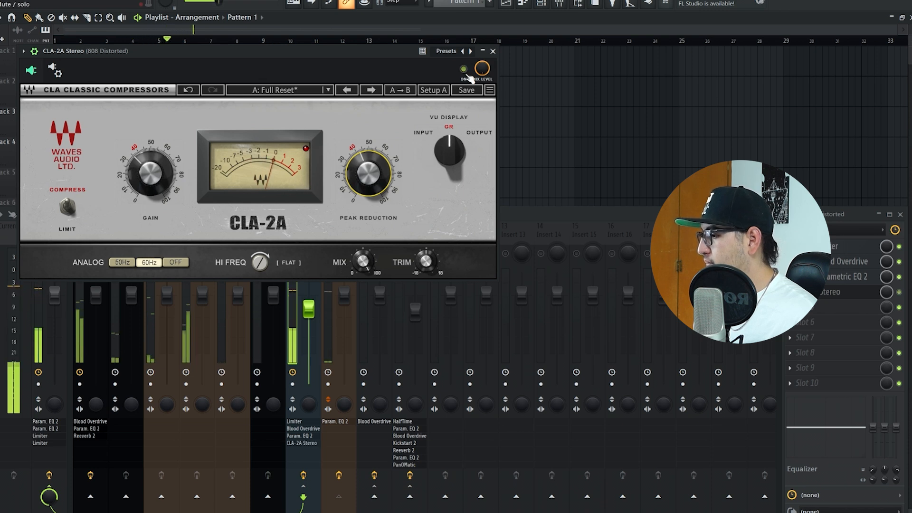
pyautogui.press('space')
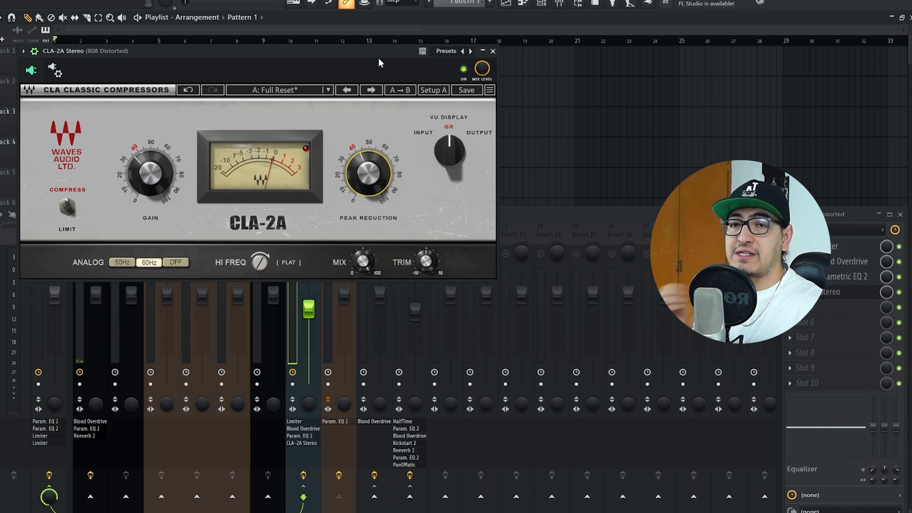
# Step: Unsolo the 808 channel, compare the full beat with its CLA-2A bypassed and enabled, and set Hi Freq to 0
pyautogui.click(492, 52)
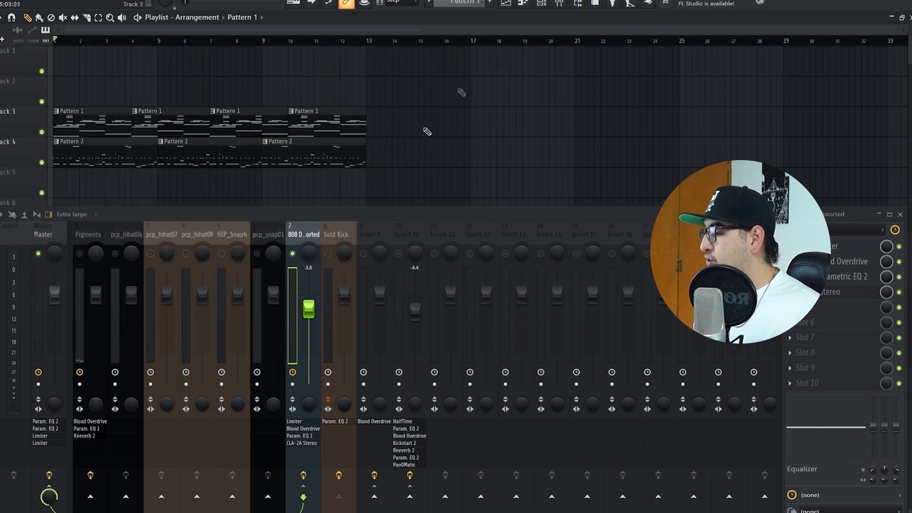
pyautogui.rightClick(294, 252)
pyautogui.click(836, 300)
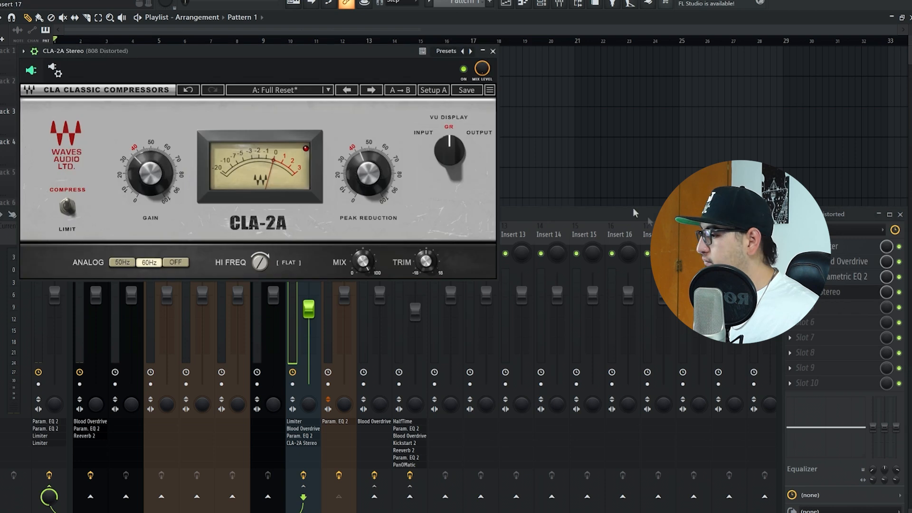
pyautogui.press('space')
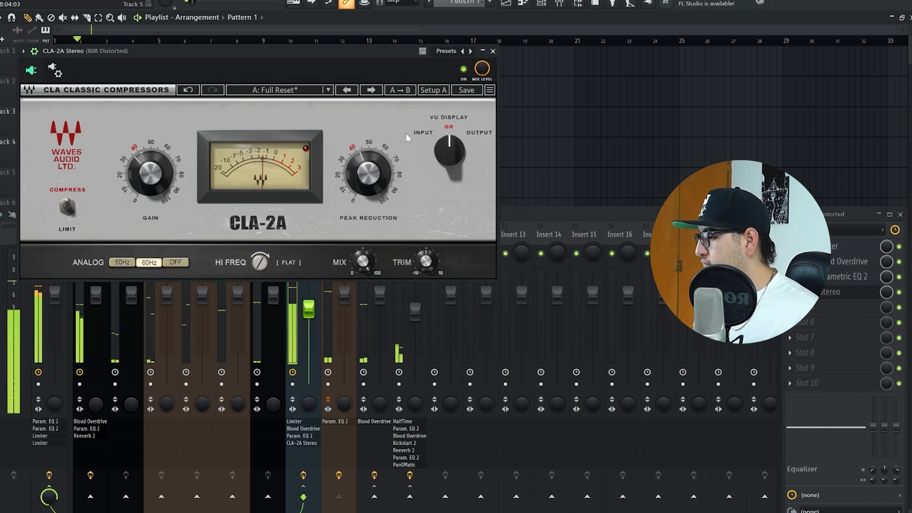
pyautogui.click(464, 70)
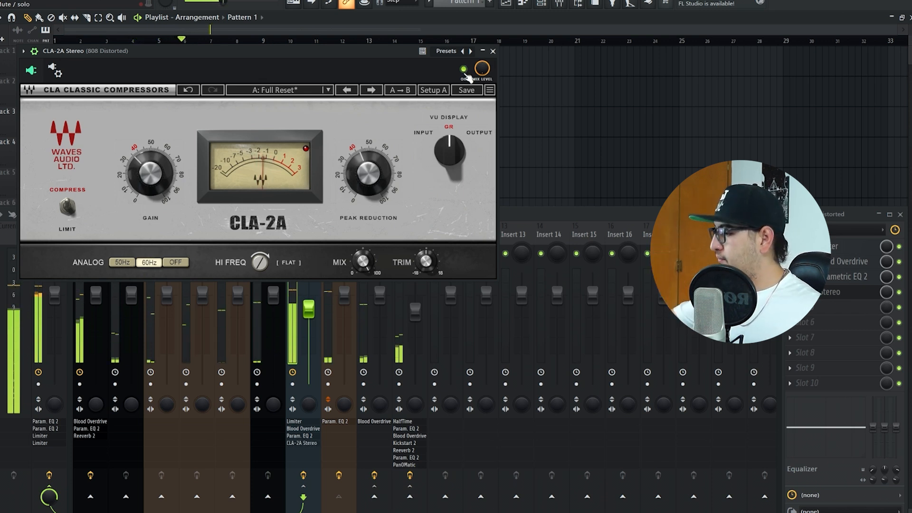
pyautogui.click(464, 69)
pyautogui.moveTo(262, 263)
pyautogui.mouseDown()
pyautogui.moveTo(262, 254)
pyautogui.moveTo(259, 273)
pyautogui.moveTo(262, 263)
pyautogui.mouseUp()
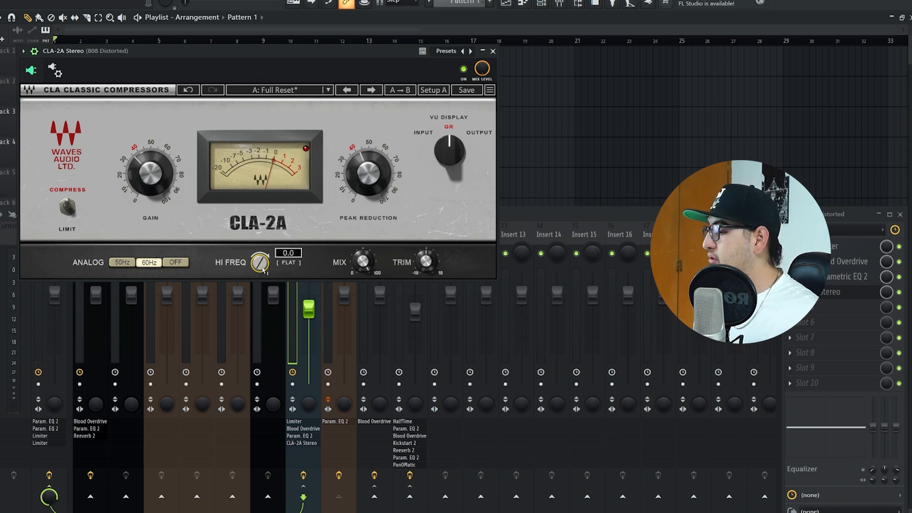
# Step: Play the full beat and audition the 808 compressor's Hi Freq at 100 and 0, ending the sweep at 21.9
pyautogui.press('space')
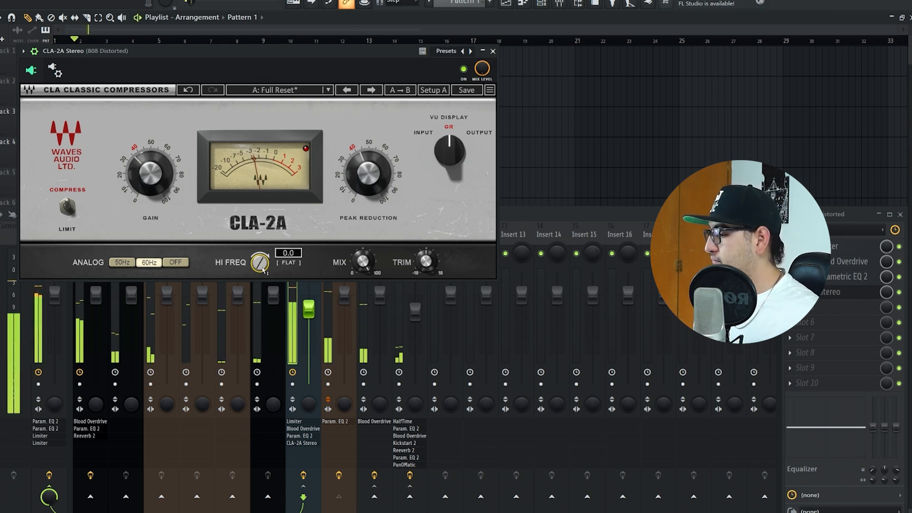
pyautogui.moveTo(264, 272); pyautogui.dragTo(265, 238)
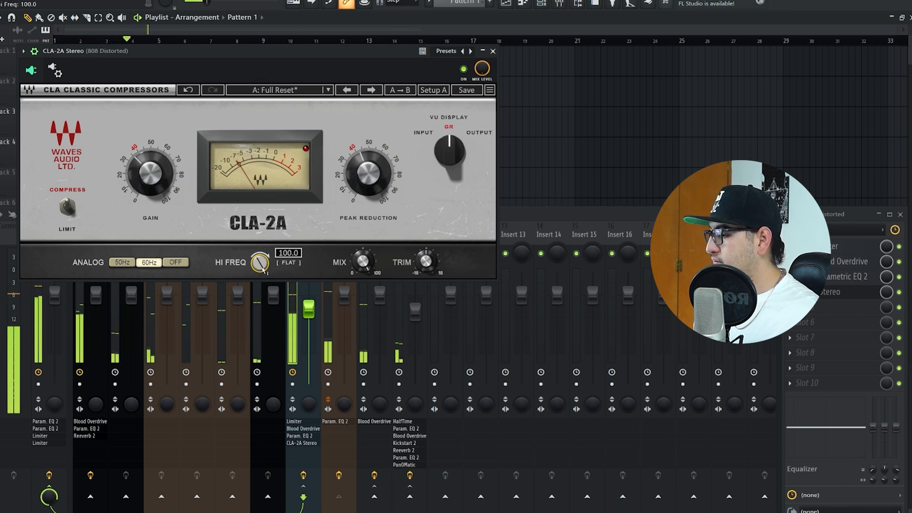
pyautogui.moveTo(262, 269); pyautogui.dragTo(262, 304)
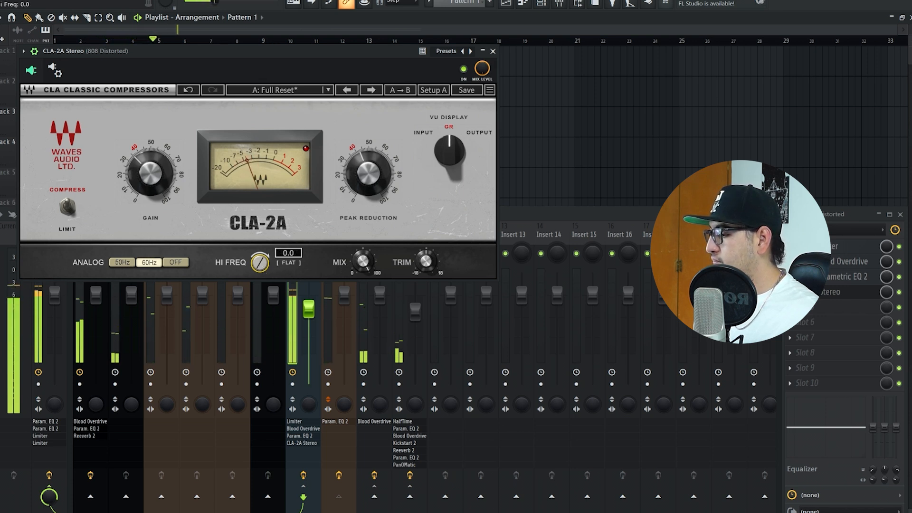
pyautogui.moveTo(264, 270); pyautogui.dragTo(264, 263)
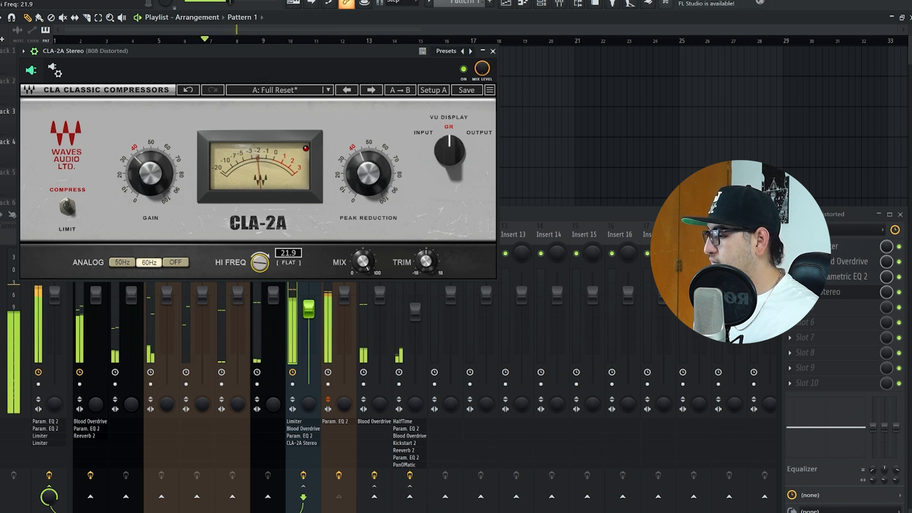
# Step: Compare the 808 compressor's Analog options Off, 50Hz and 60Hz, keep 60Hz, and set Hi Freq to 11.4
pyautogui.click(135, 267)
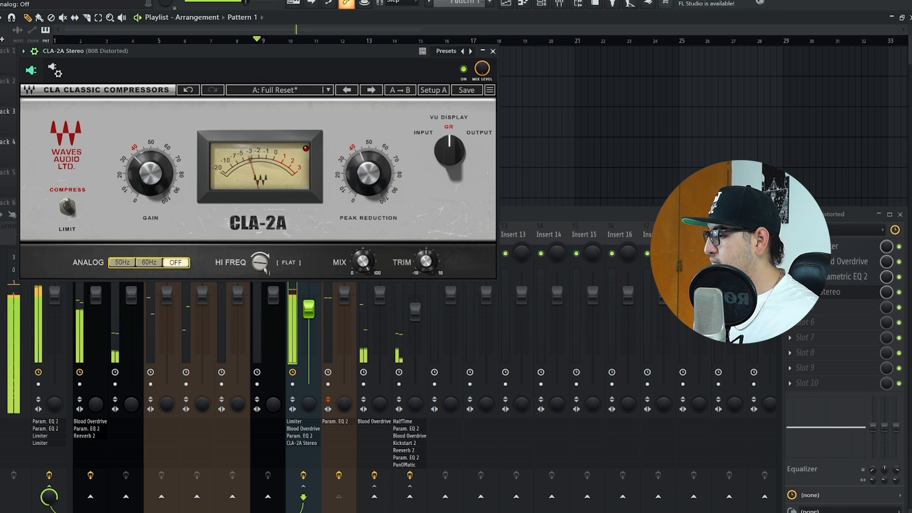
pyautogui.click(149, 263)
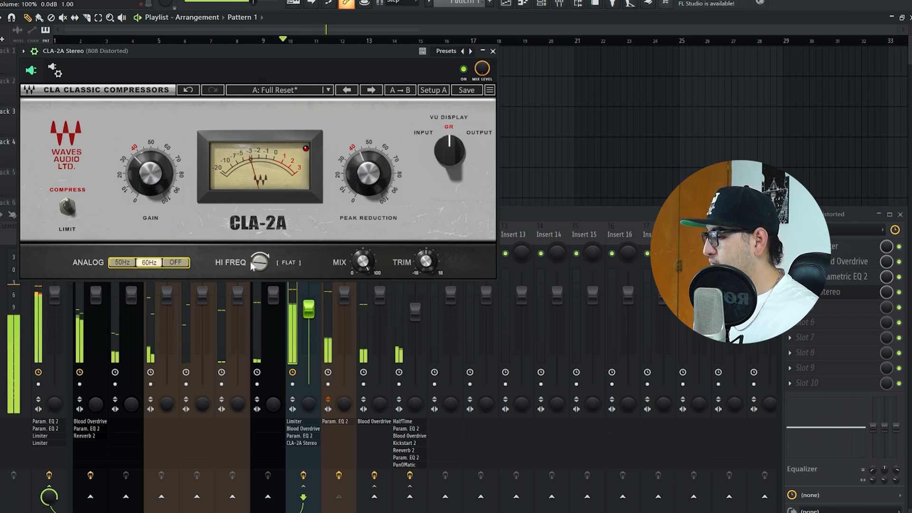
pyautogui.moveTo(259, 263); pyautogui.dragTo(260, 266)
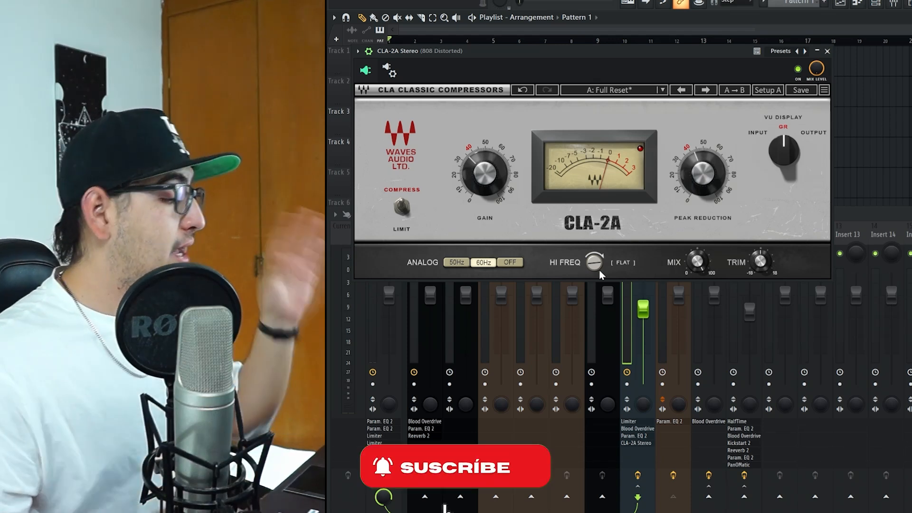
pyautogui.click(465, 266)
pyautogui.click(484, 266)
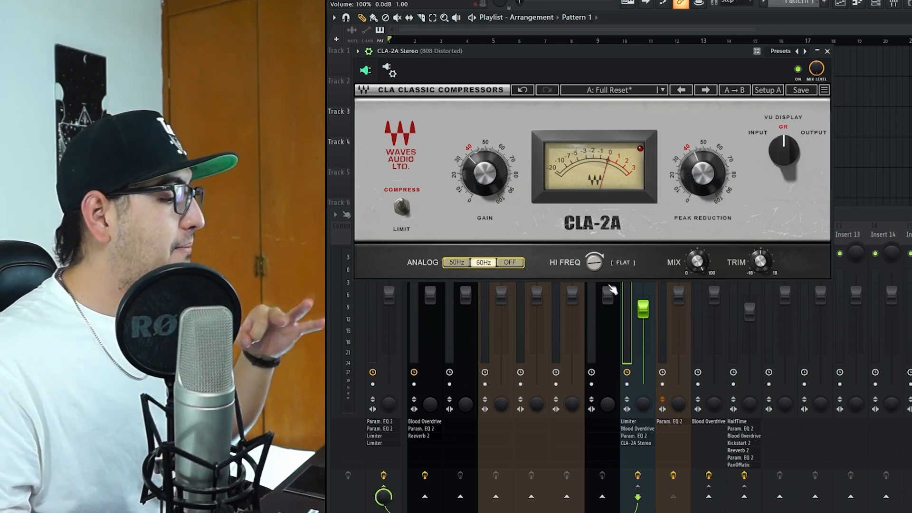
pyautogui.moveTo(593, 262)
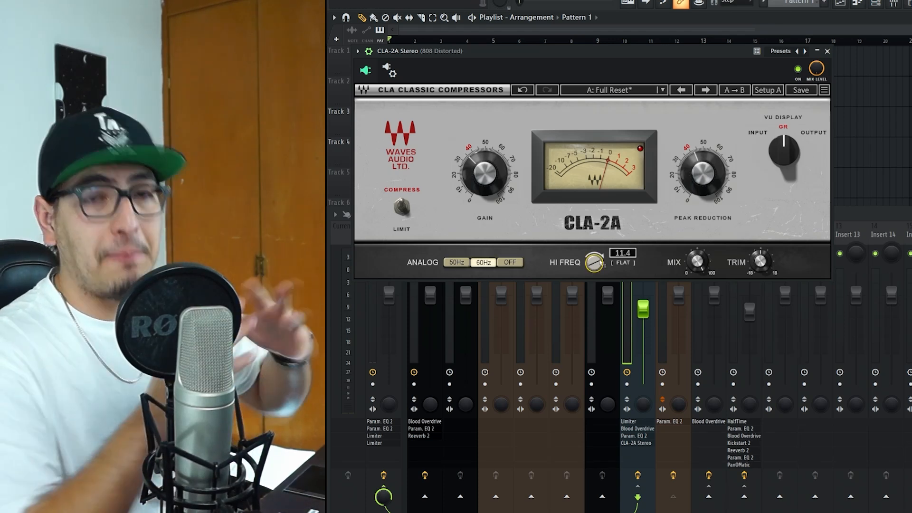